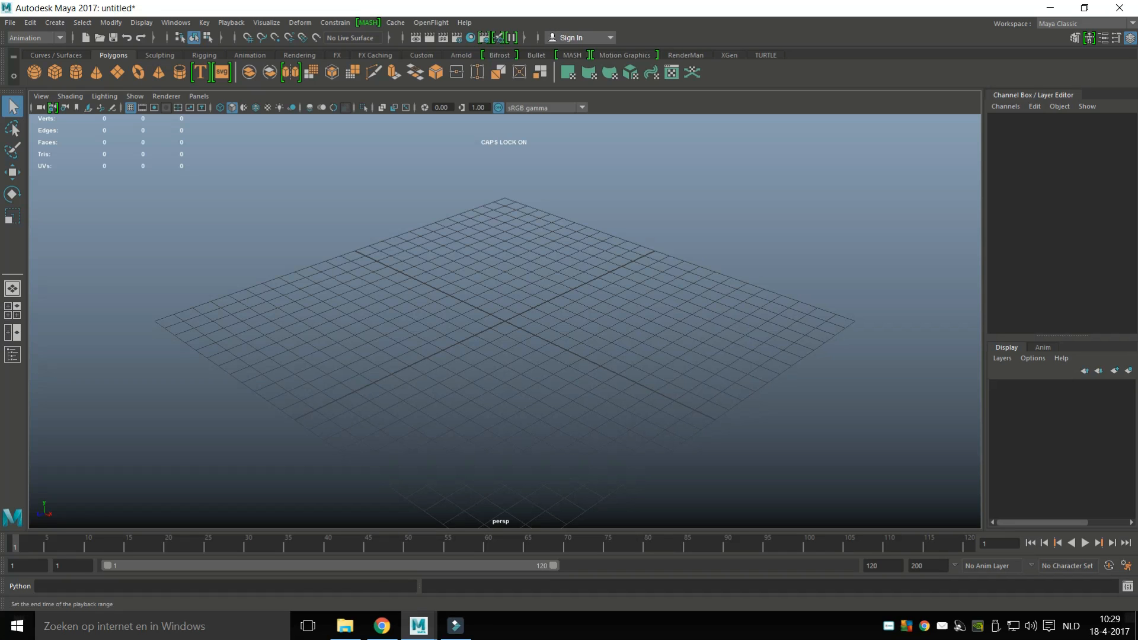
Step: Set the playback range to end at frame 30 and the animation's end time to frame 100
drag(879, 566, 861, 566)
text(30)
key(Tab)
text(100)
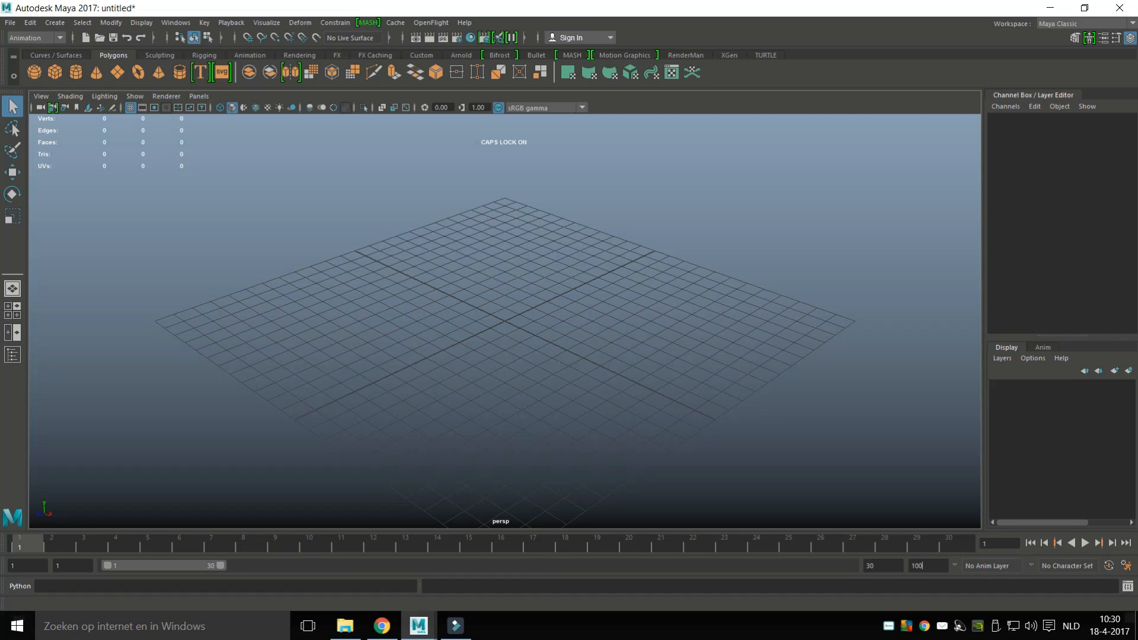
key(Return)
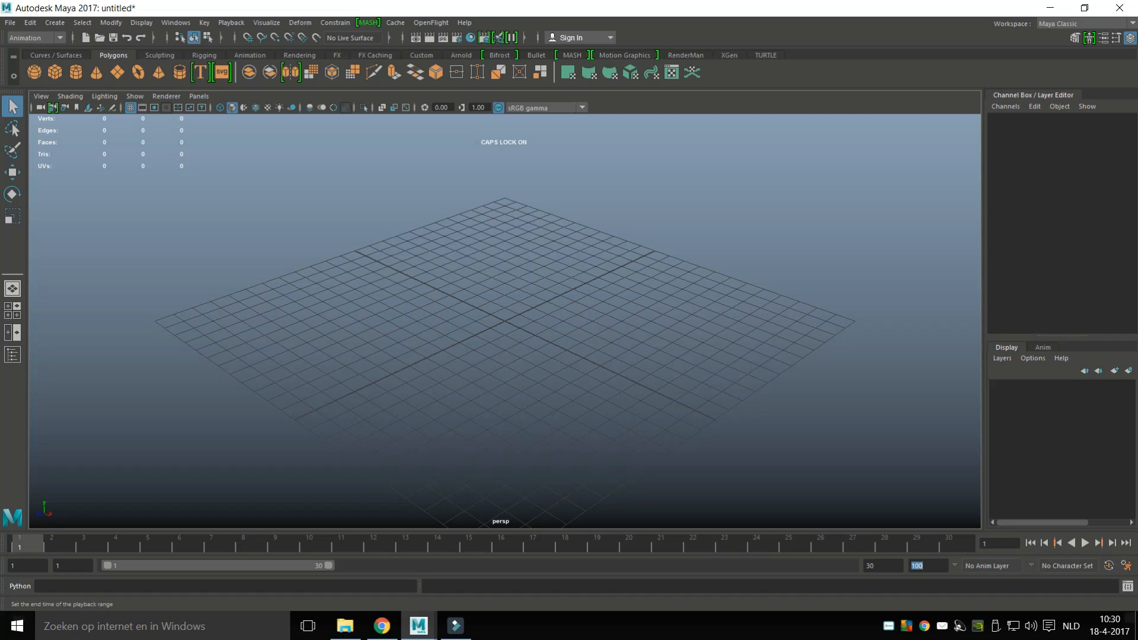
Step: Extend the visible playback range to frame 65 and shorten it back to frame 30
double_click(870, 566)
drag(328, 566, 590, 566)
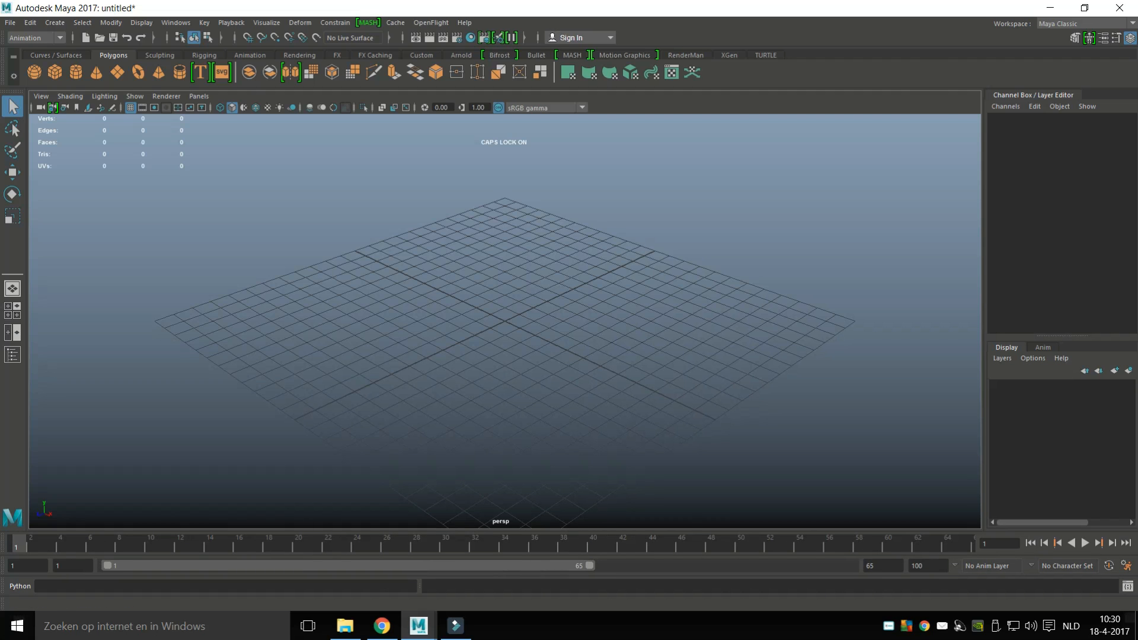
drag(589, 567, 329, 567)
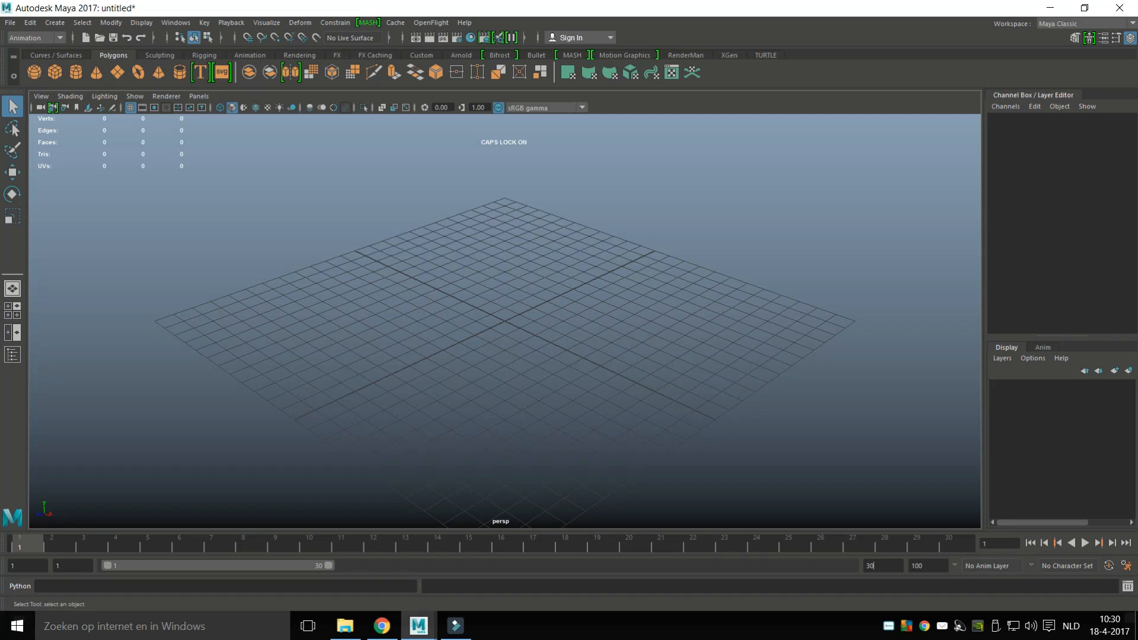
Step: Create a polygon cube at the origin and move it along X to about -11.4
click(54, 72)
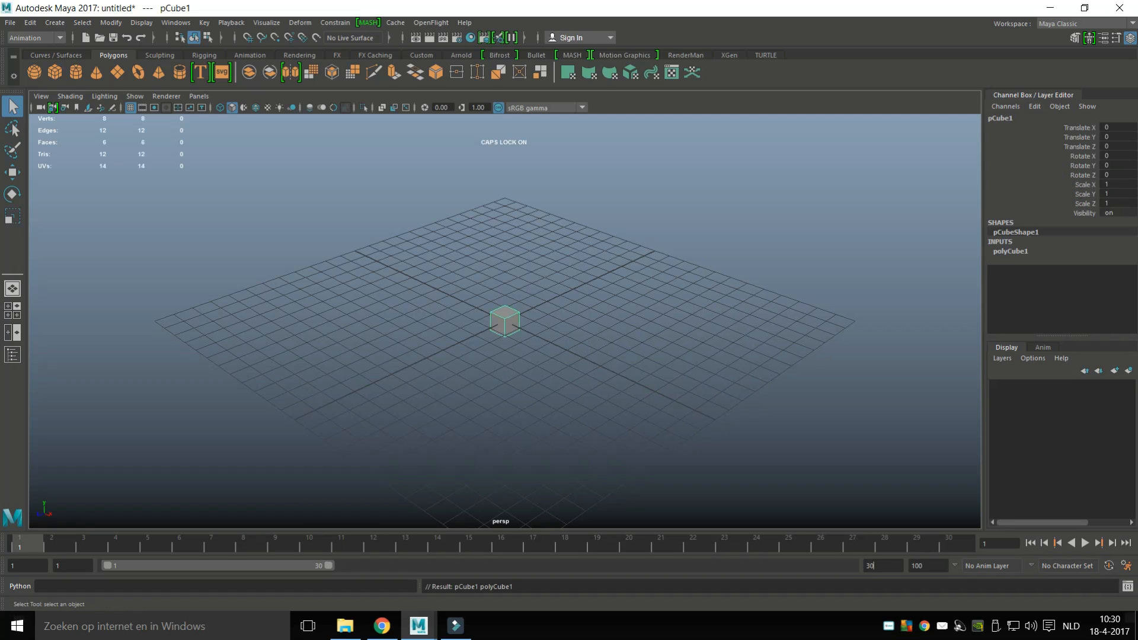
alt+drag(504, 326, 588, 366)
key(w)
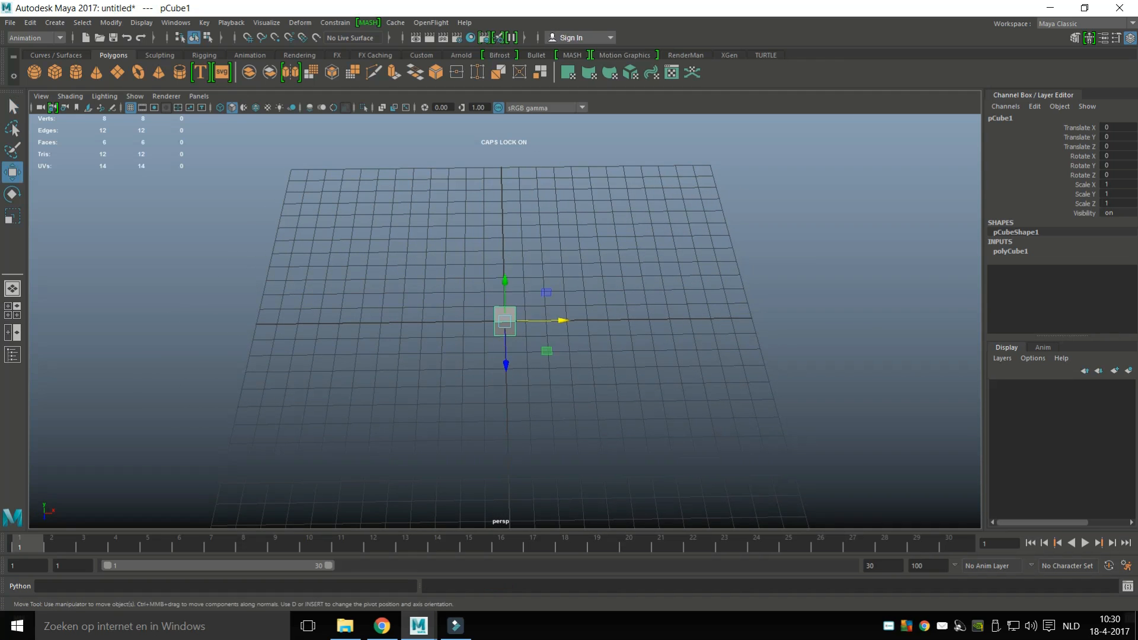
drag(515, 321, 278, 323)
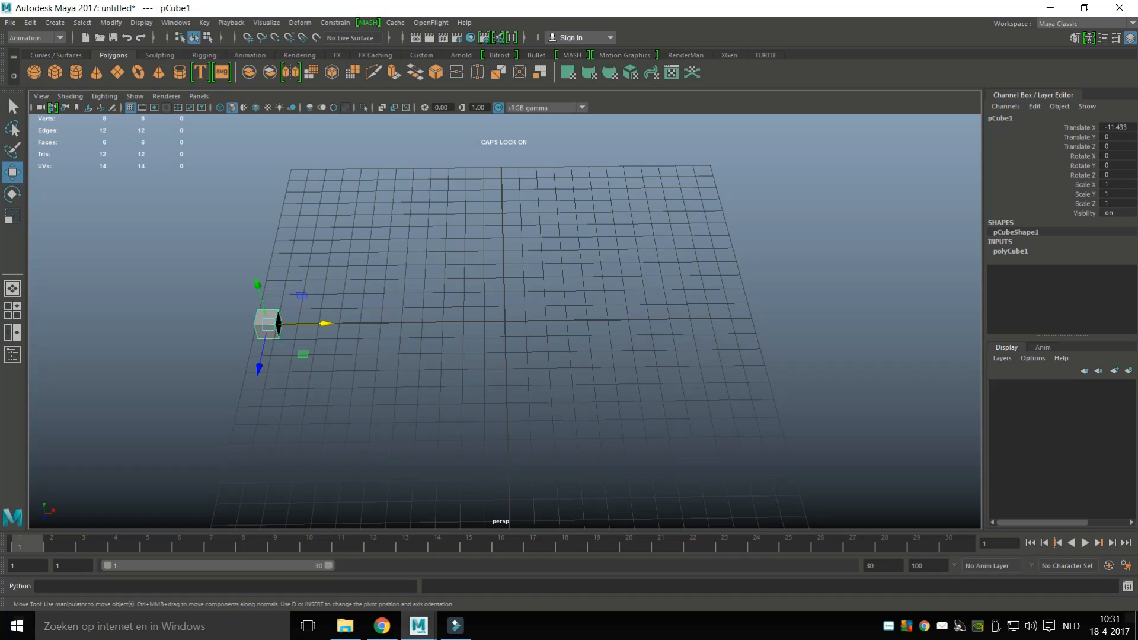
Step: Set a keyframe on all of the cube's channels at frame 1
alt+drag(505, 321, 482, 332)
alt+middle_drag(482, 332, 498, 302)
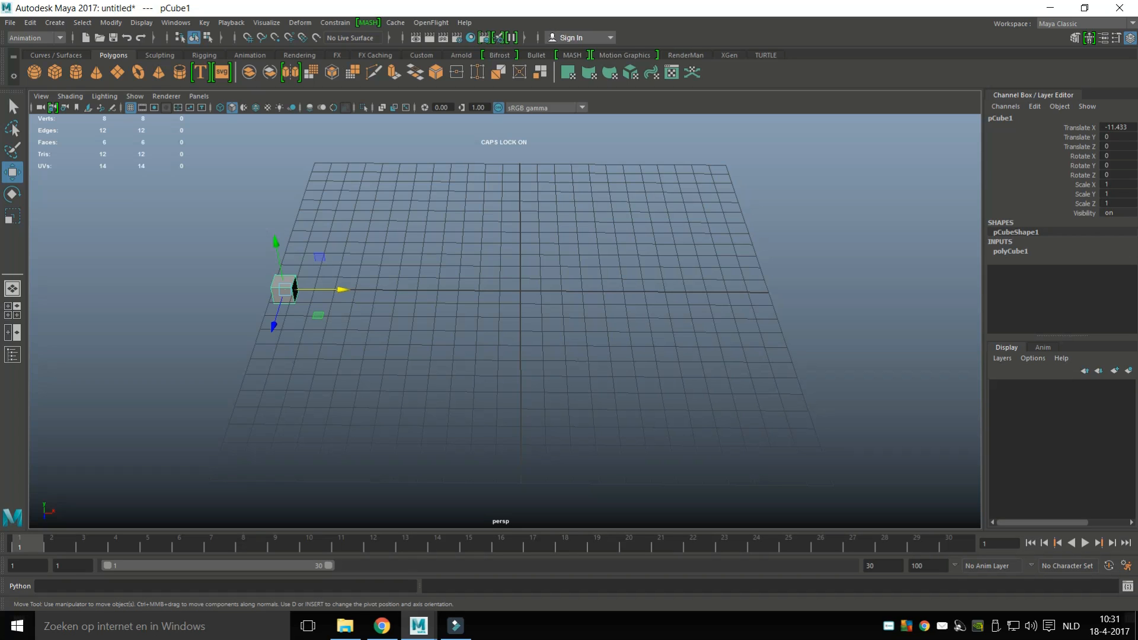
key(s)
Step: Try moving the cube to other positions at frame 1 without keying it, resetting to the start frame each time
drag(343, 290, 764, 292)
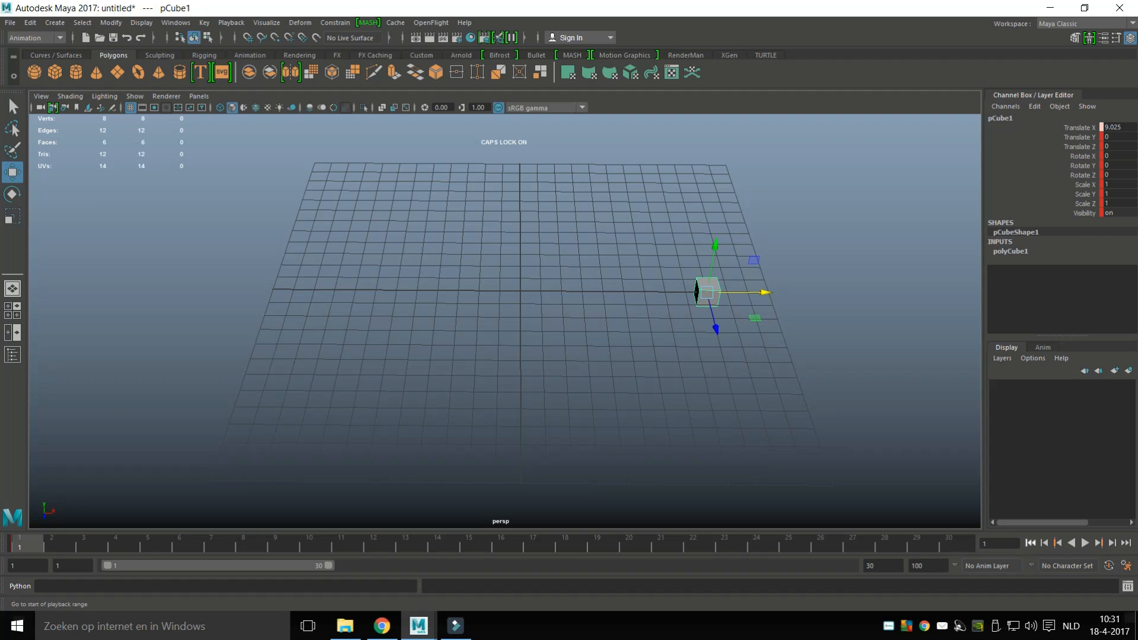
click(1031, 542)
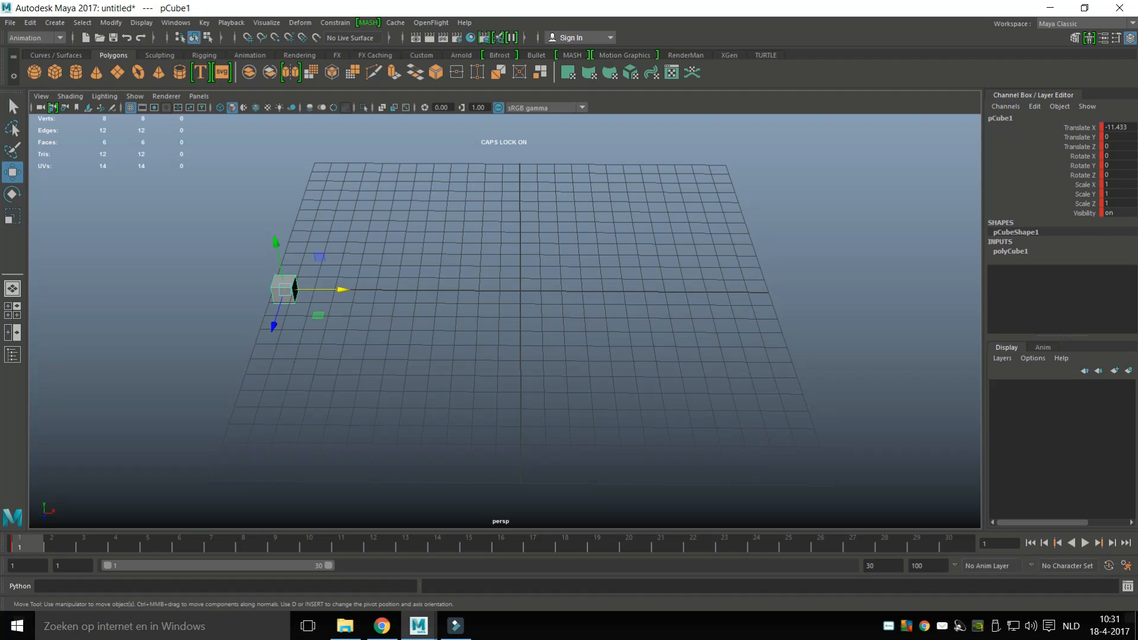
drag(295, 290, 610, 148)
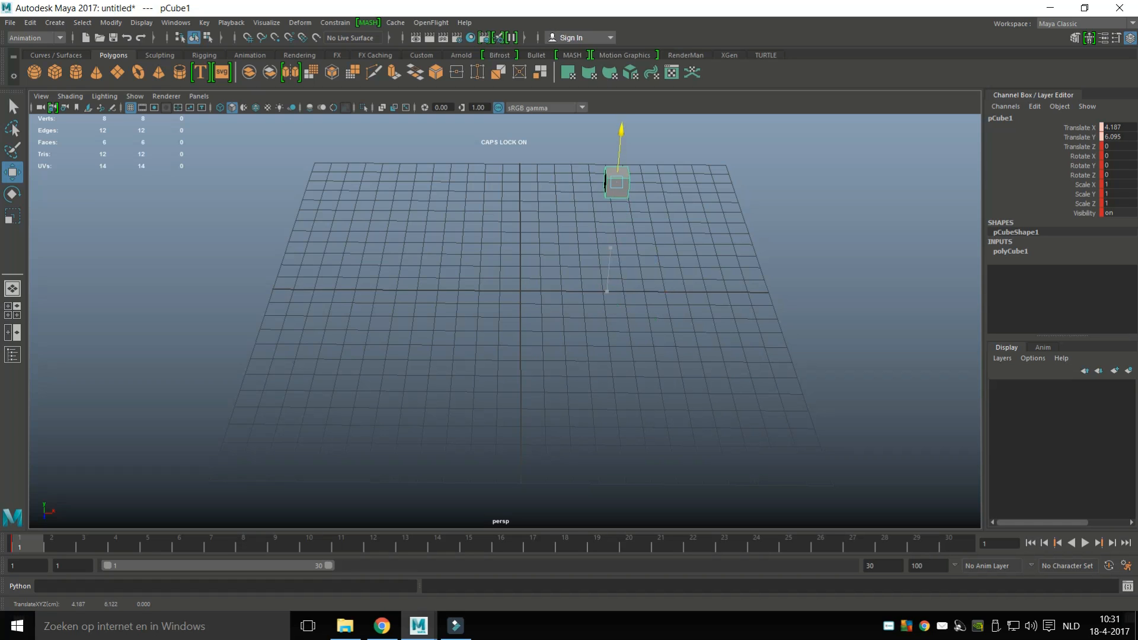
drag(615, 198, 641, 332)
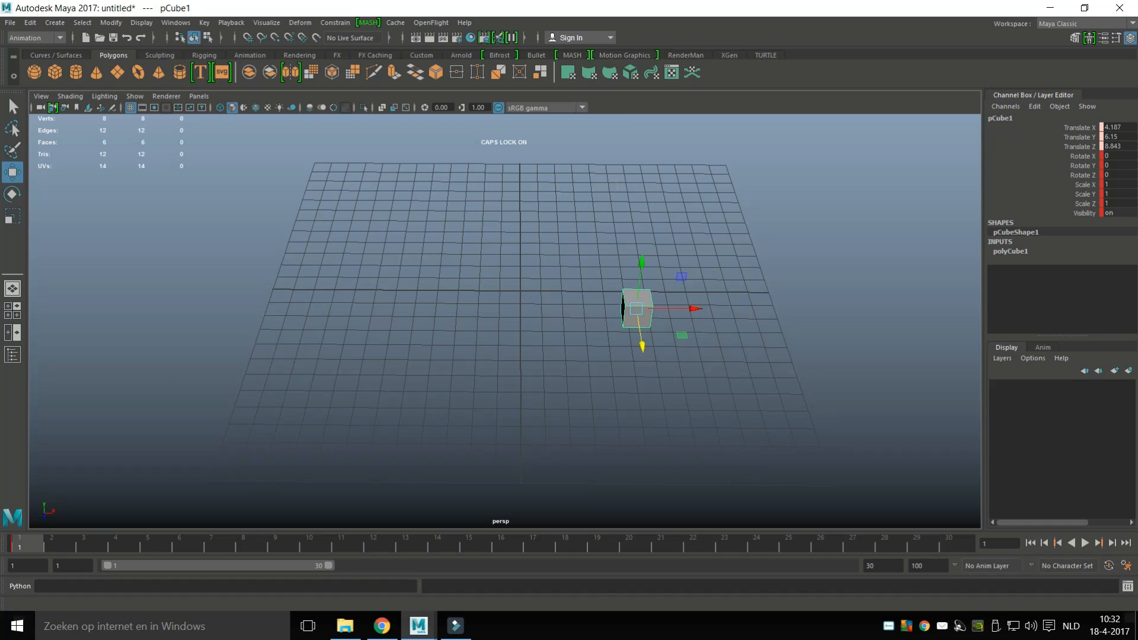
click(1030, 543)
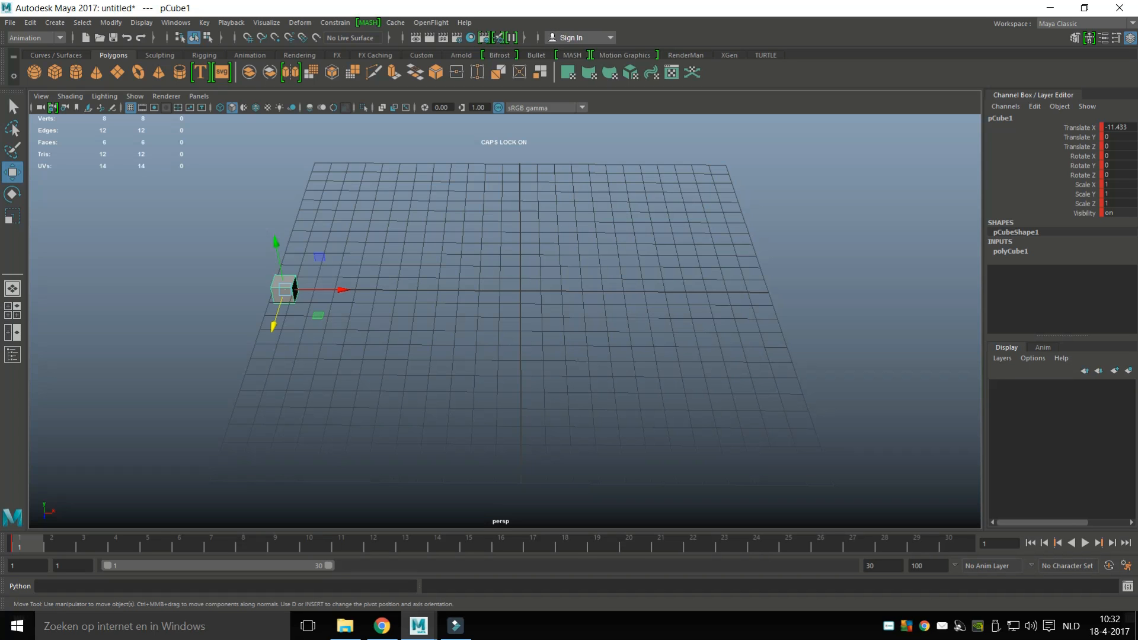
Step: At frame 24, move the cube along X to about 11.3 and key only its Translate X channel
alt+middle_drag(504, 320, 454, 346)
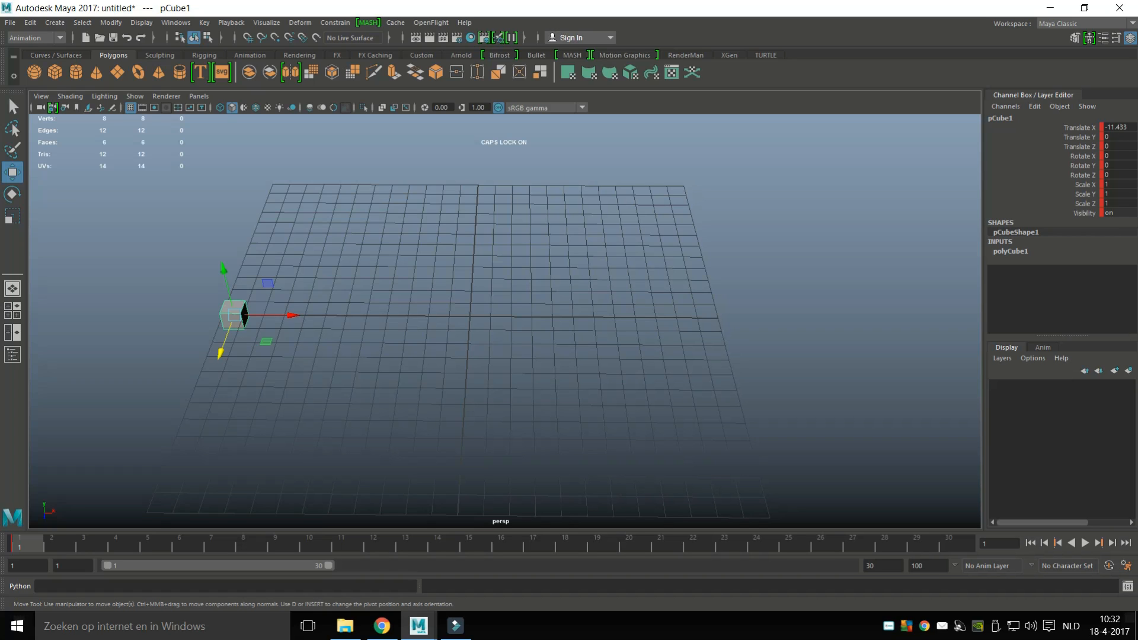
key(alt+v)
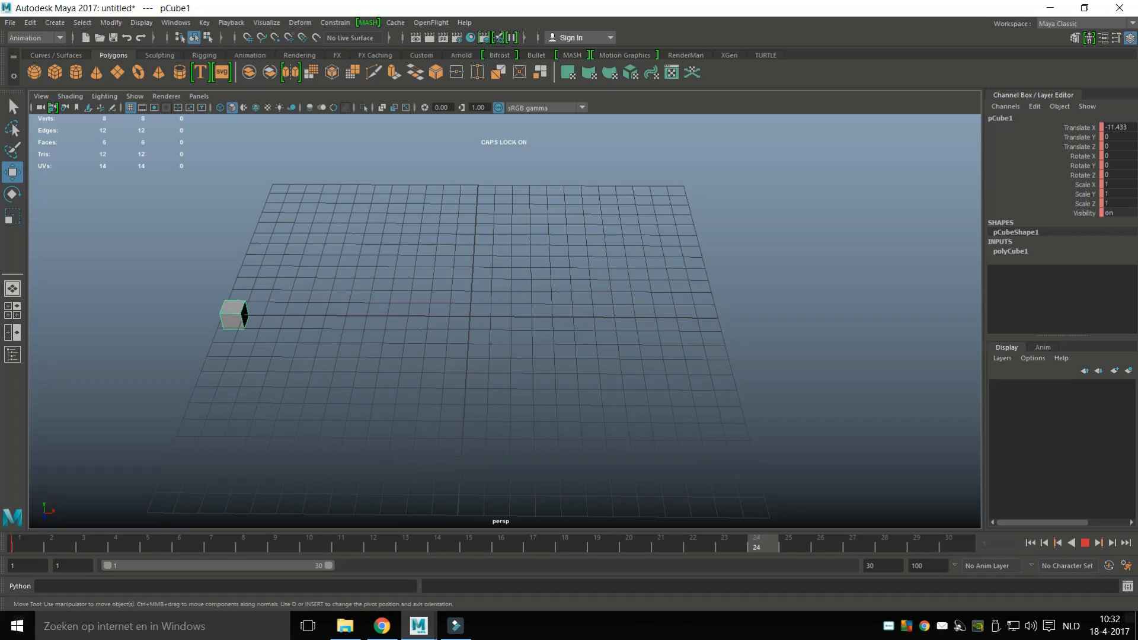
key(alt+v)
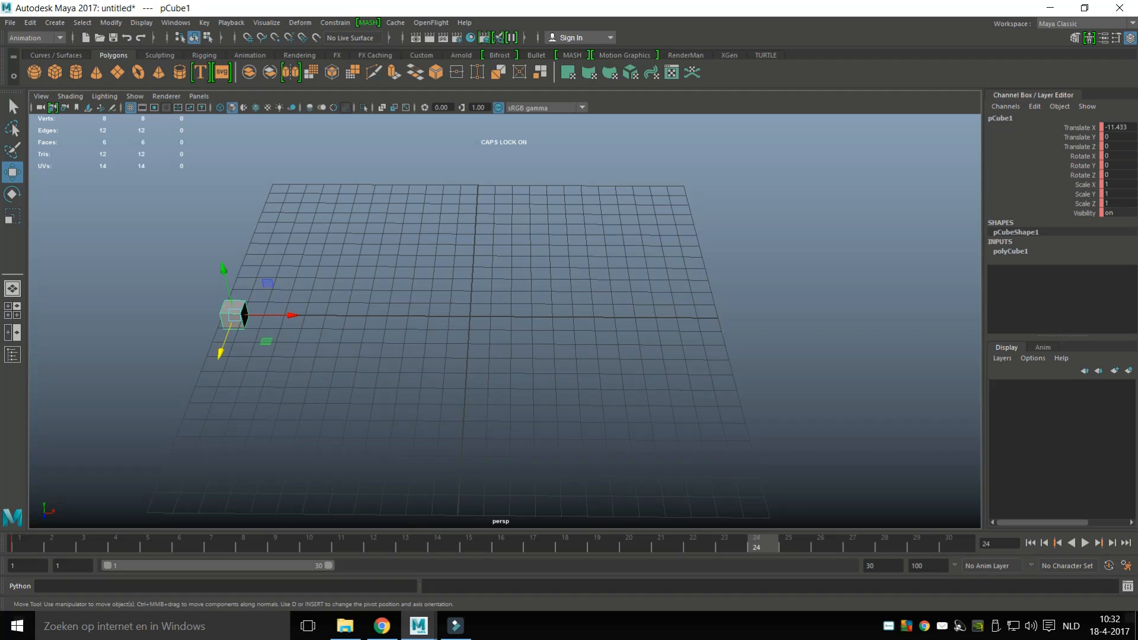
drag(292, 315, 764, 319)
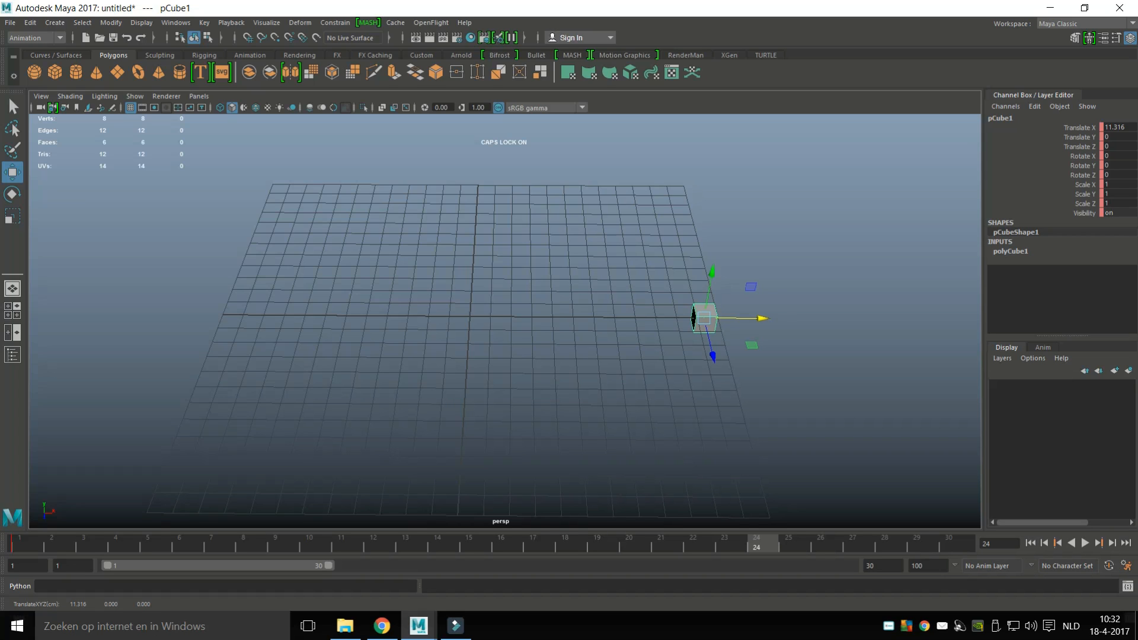
click(1079, 128)
right_click(1080, 127)
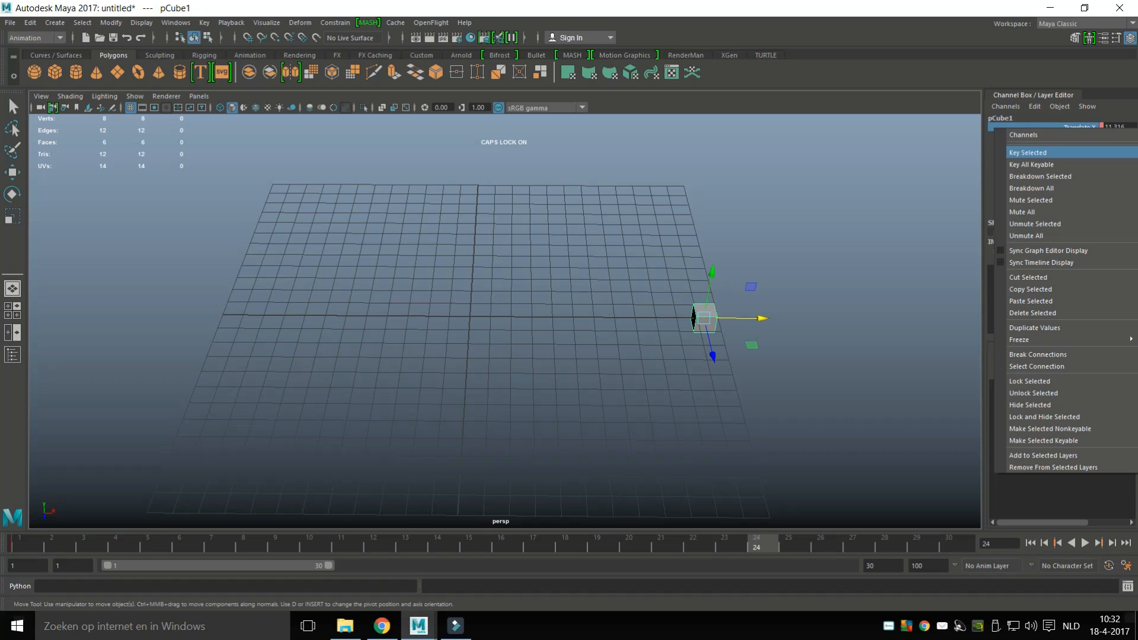
click(1028, 152)
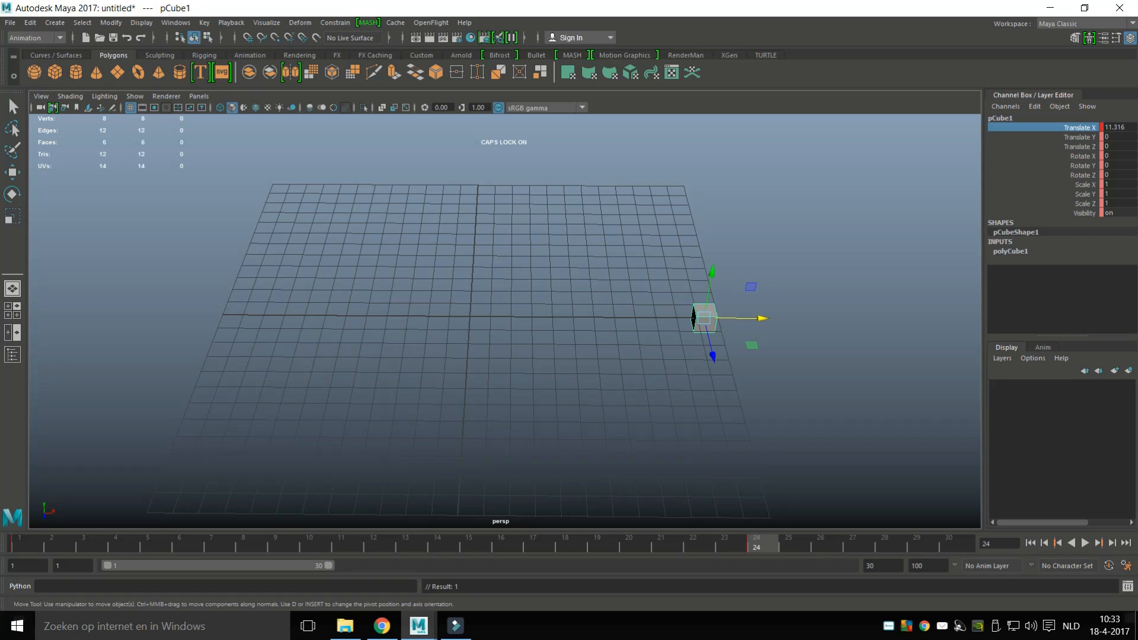
Step: Scrub through the frames around both keyframes to check the cube's motion, and return to frame 1
click(603, 543)
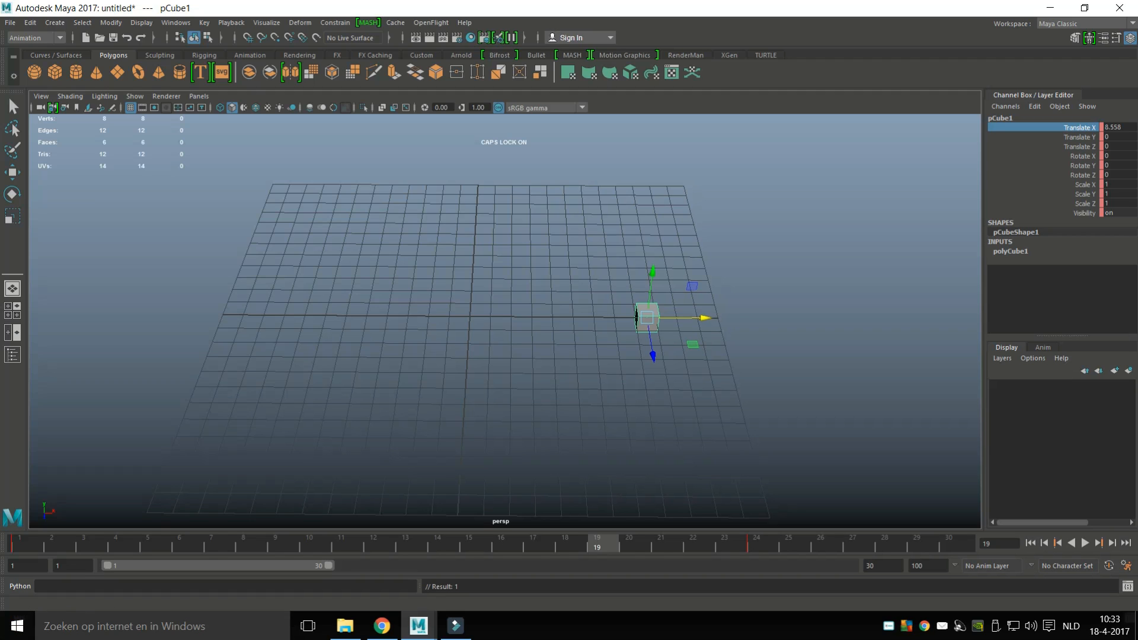
click(283, 543)
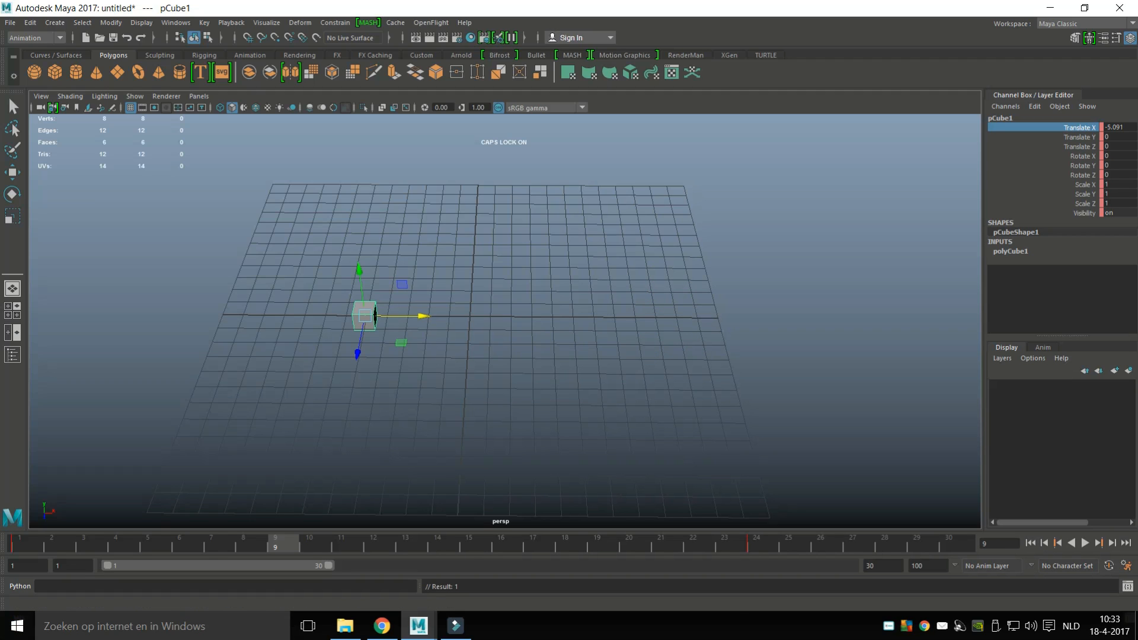
click(788, 543)
click(820, 543)
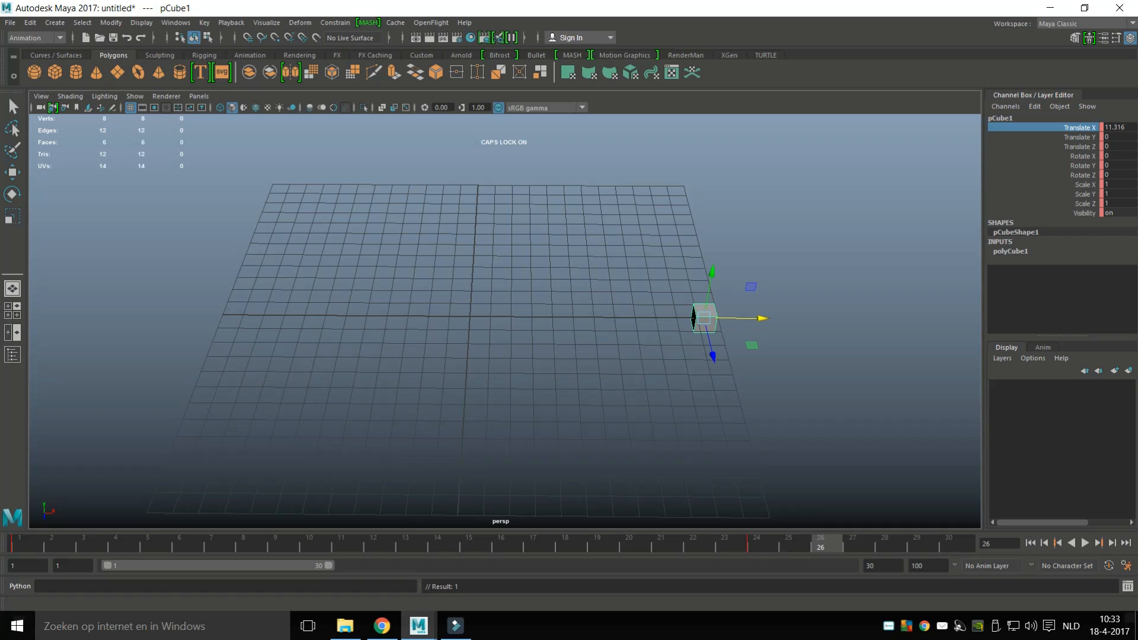
drag(821, 543, 698, 543)
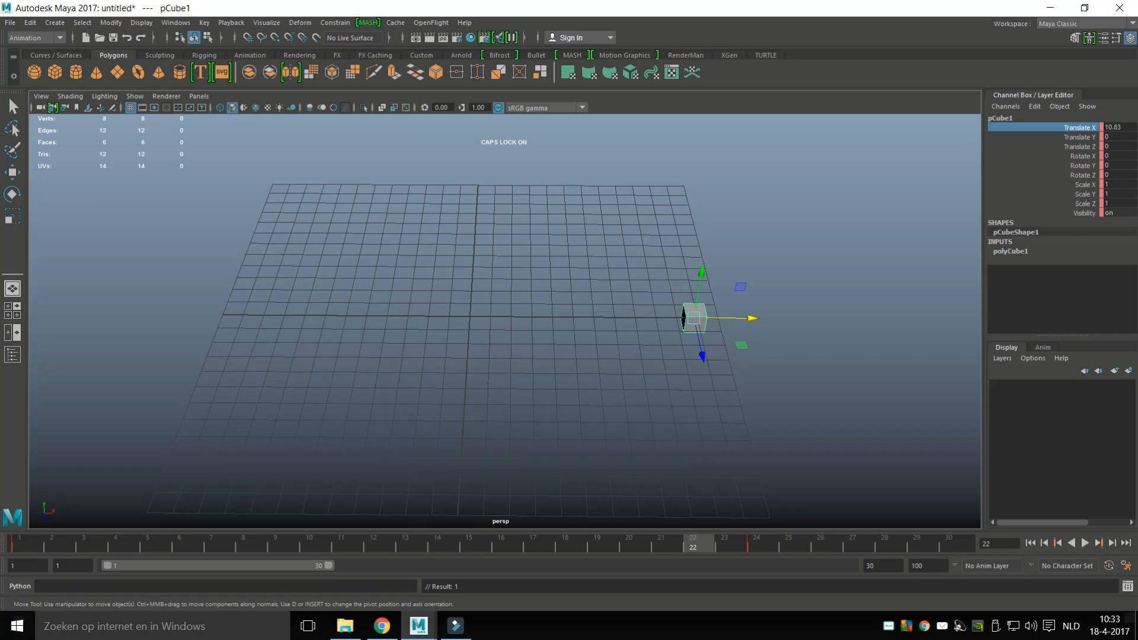
drag(700, 544, 763, 543)
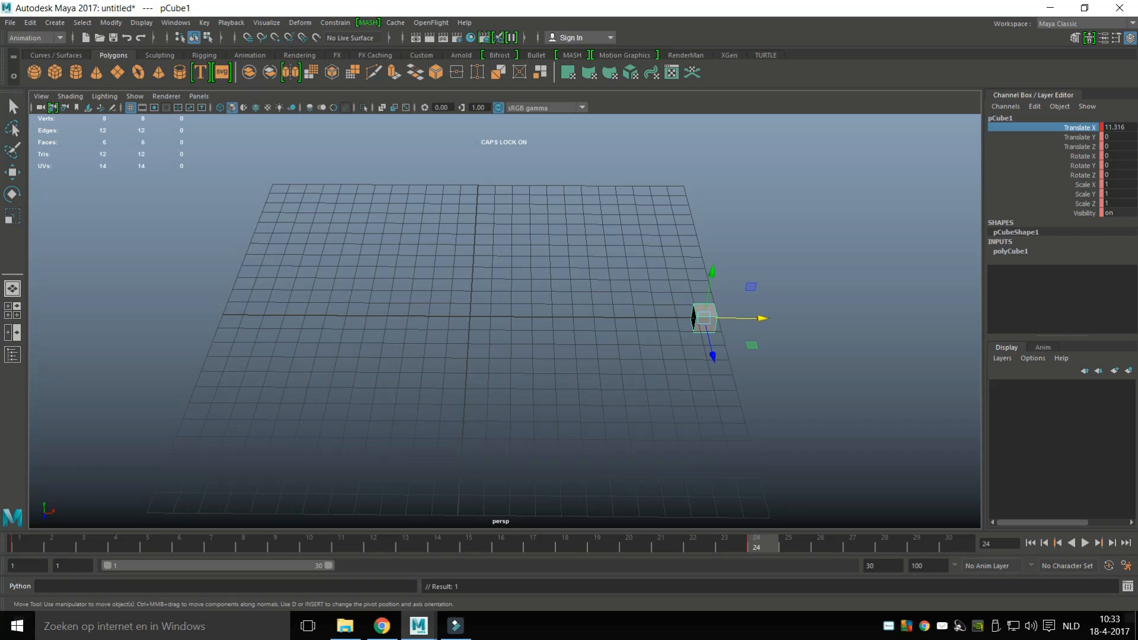
click(1031, 543)
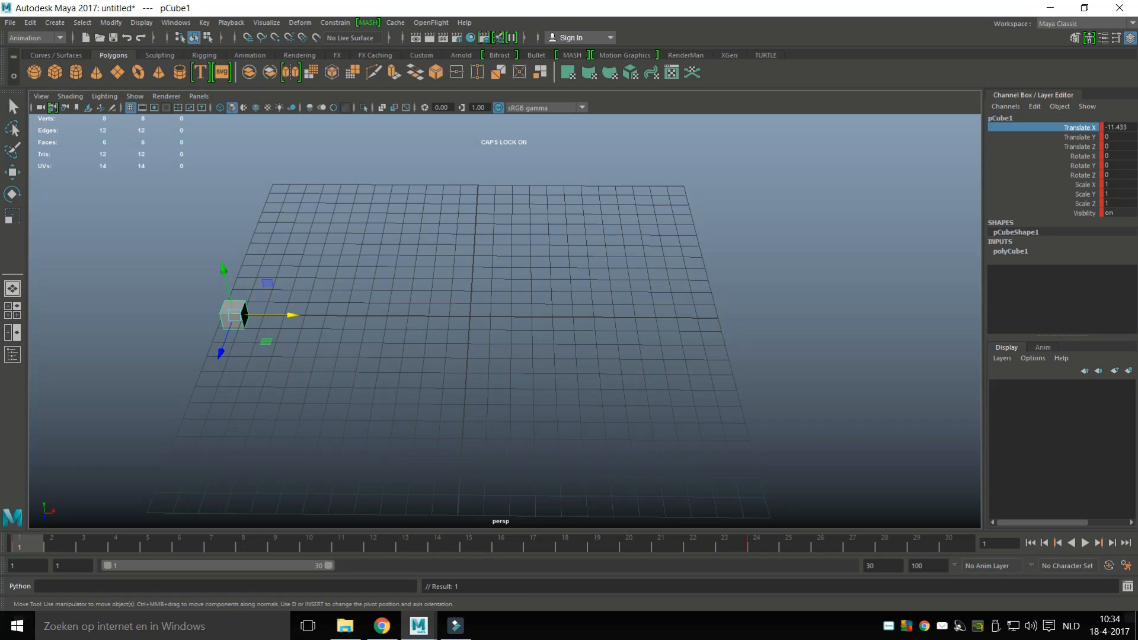
Step: At frame 12, move the cube to about Y 8.1 and Z 8.5 and key all its channels
click(378, 544)
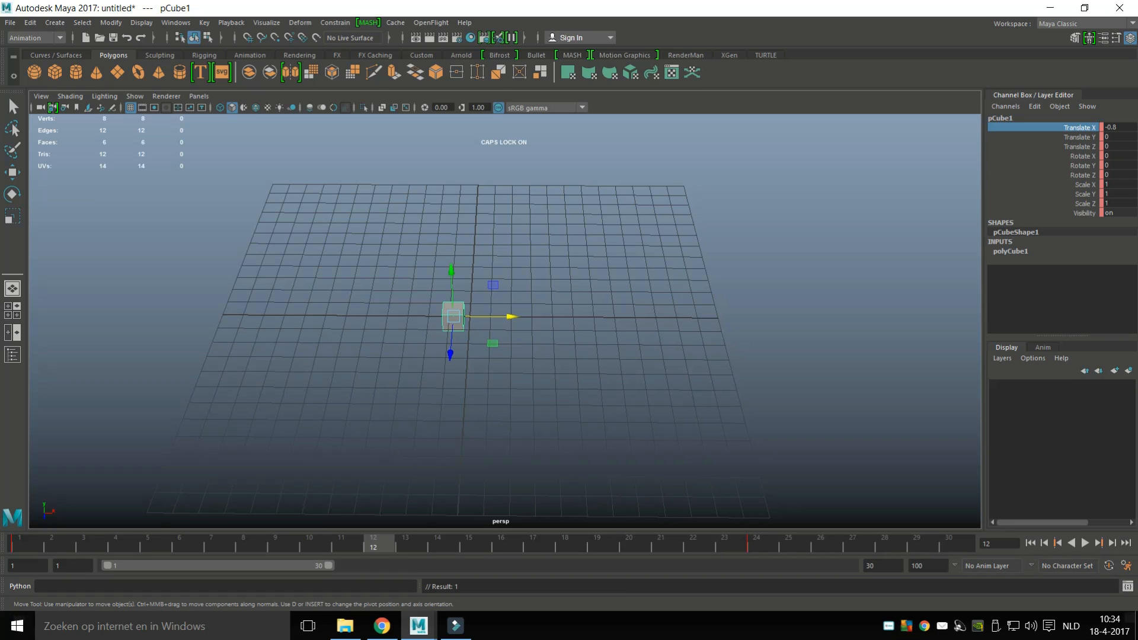
drag(451, 270, 444, 117)
drag(443, 199, 428, 330)
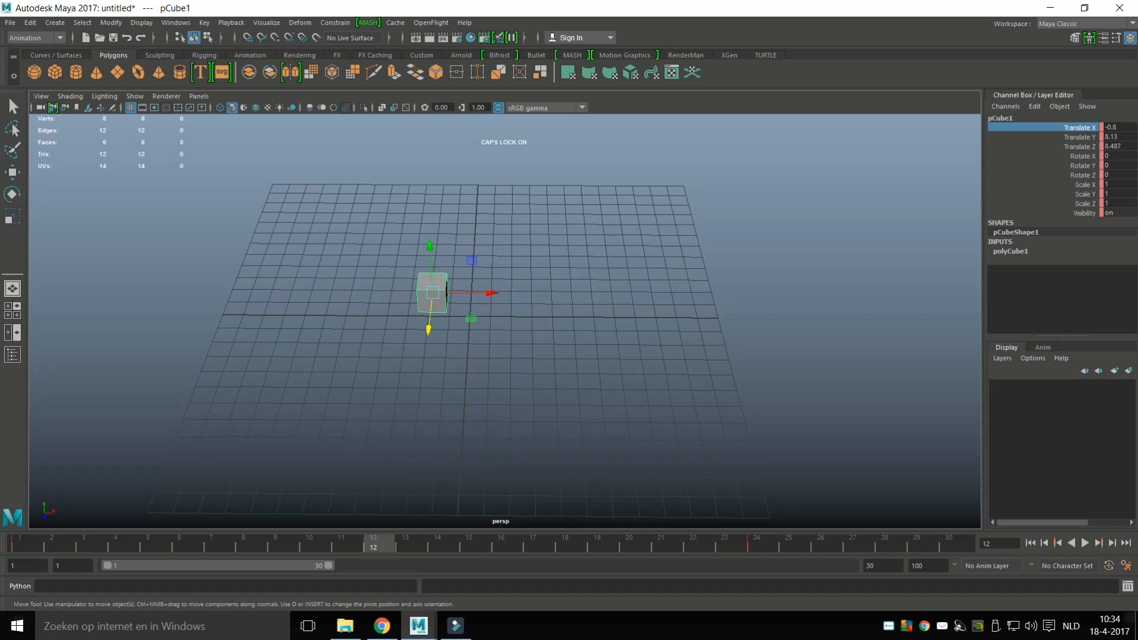
key(s)
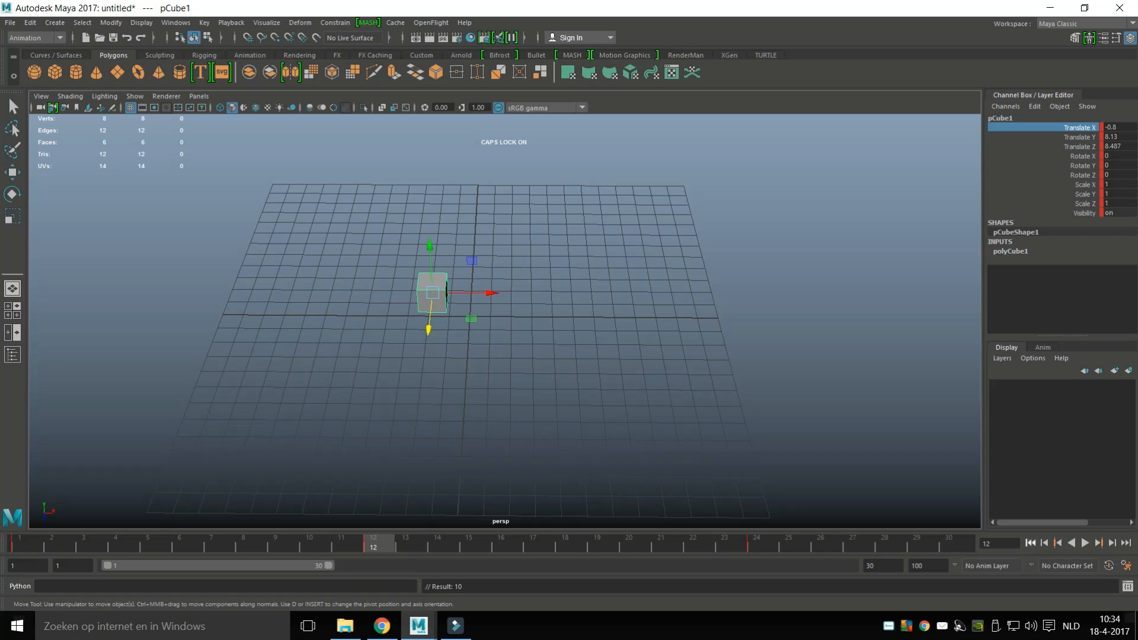
Step: Play the cube's animation from the first frame to review it, and stop playback at frame 24
click(1031, 543)
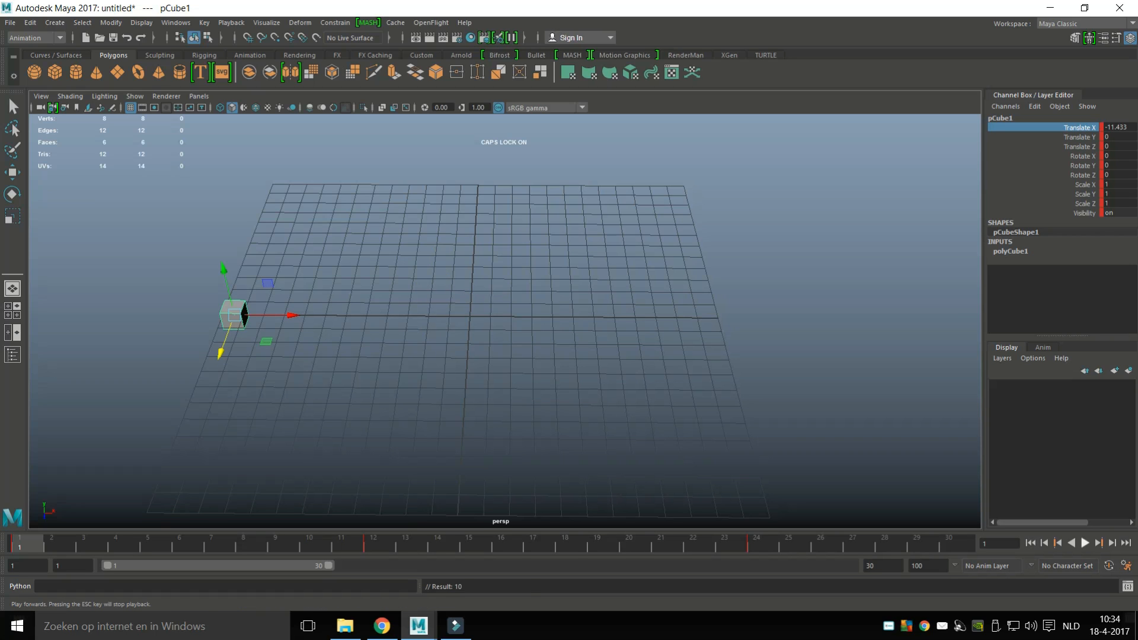
click(1084, 543)
click(1085, 543)
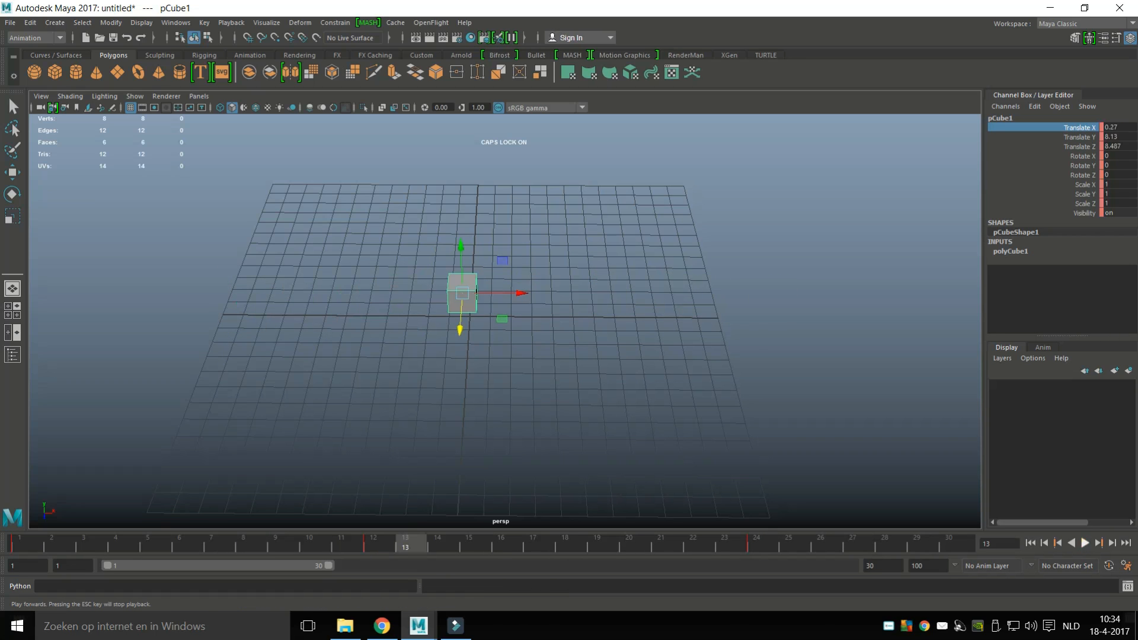
click(1030, 543)
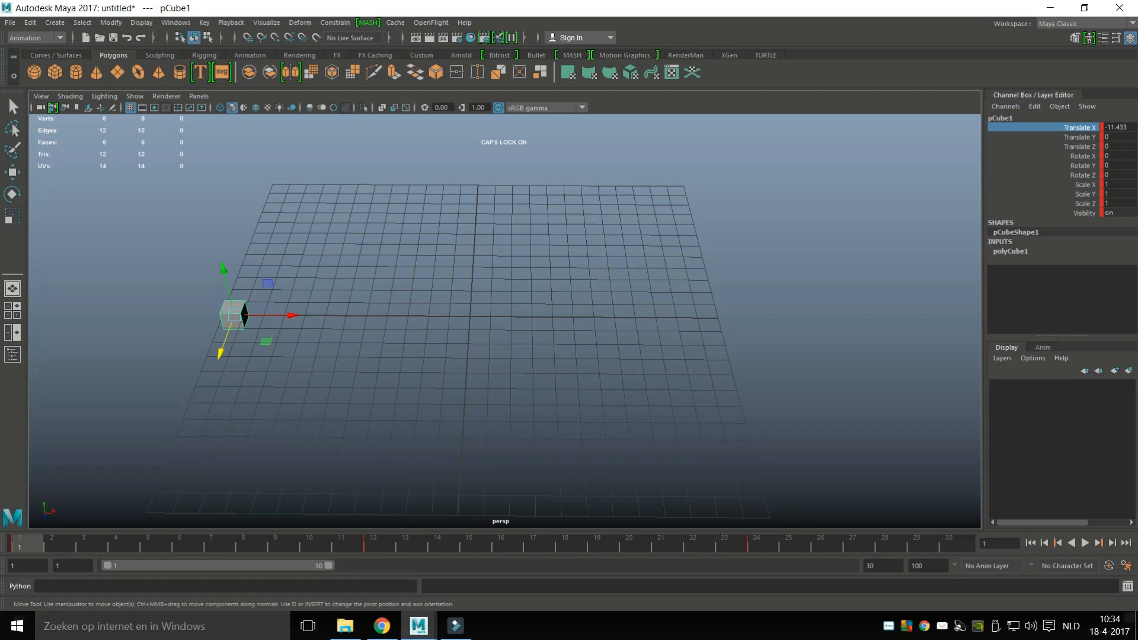
click(1085, 543)
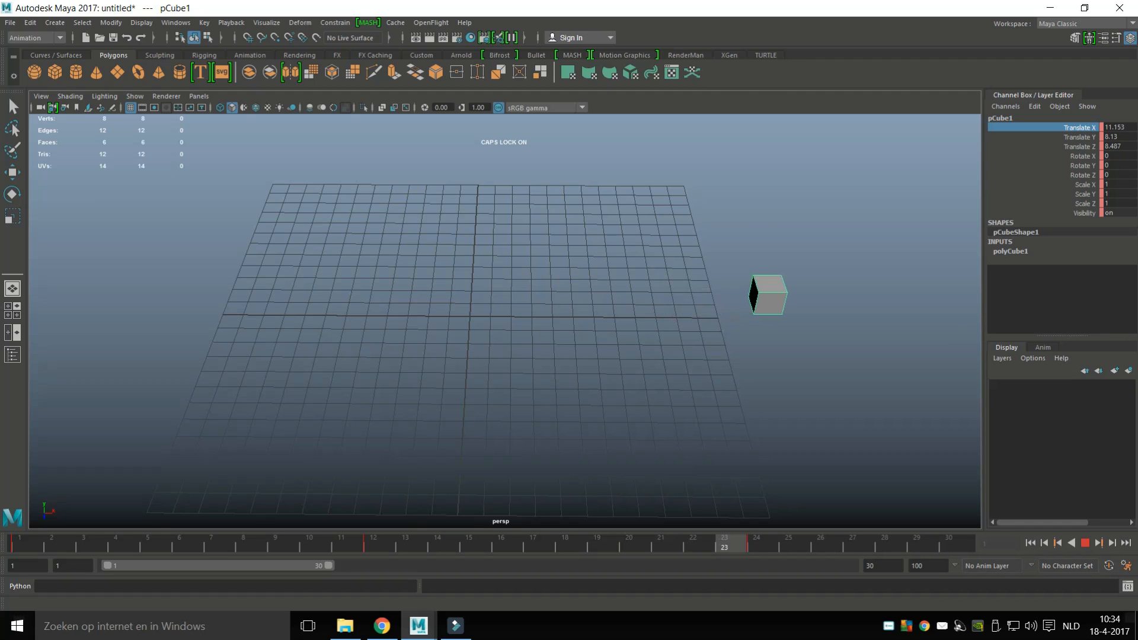
key(Escape)
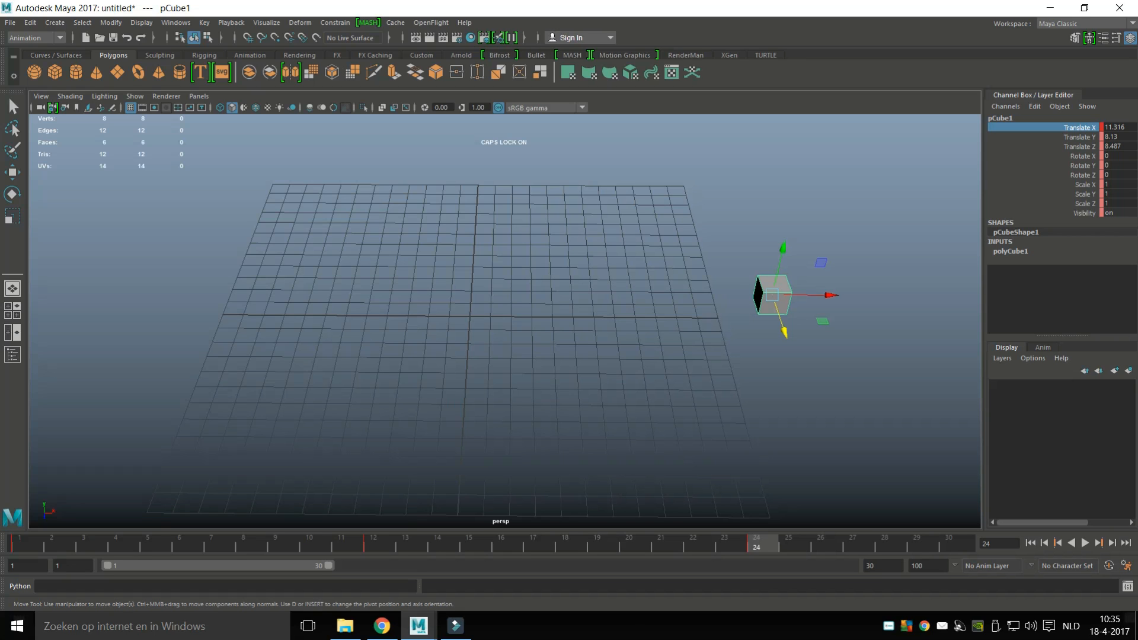
Step: Create a second polygon cube at the origin of the grid
scroll(504, 309, down, 3)
mouse_move(504, 320)
alt+mouse_down()
mouse_move(592, 285)
mouse_move(546, 323)
mouse_move(515, 322)
alt+mouse_up()
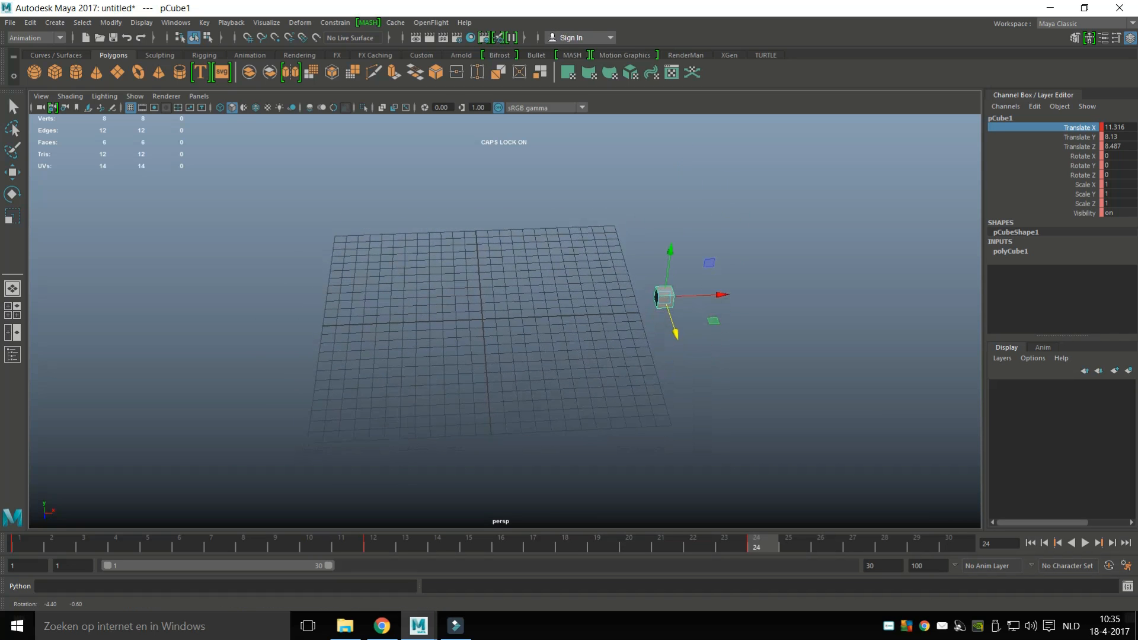
alt+middle_drag(514, 321, 528, 378)
alt+drag(528, 378, 522, 378)
click(55, 73)
scroll(505, 322, up, 3)
scroll(501, 335, up, 2)
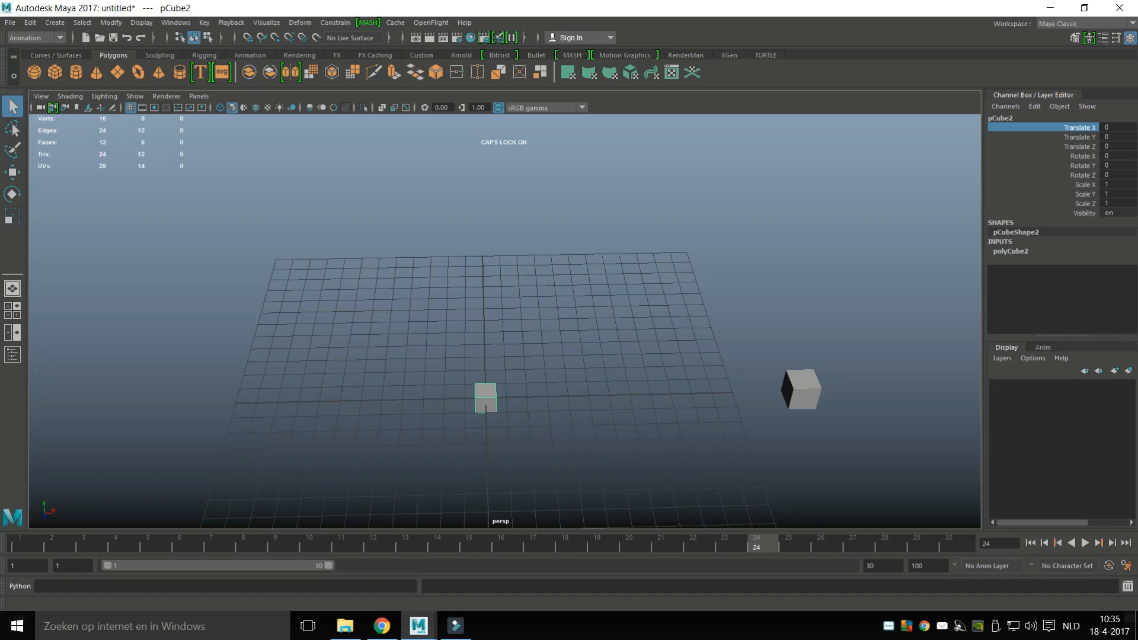
Step: Select the second cube at the origin and key all its channels at frame 1
click(801, 390)
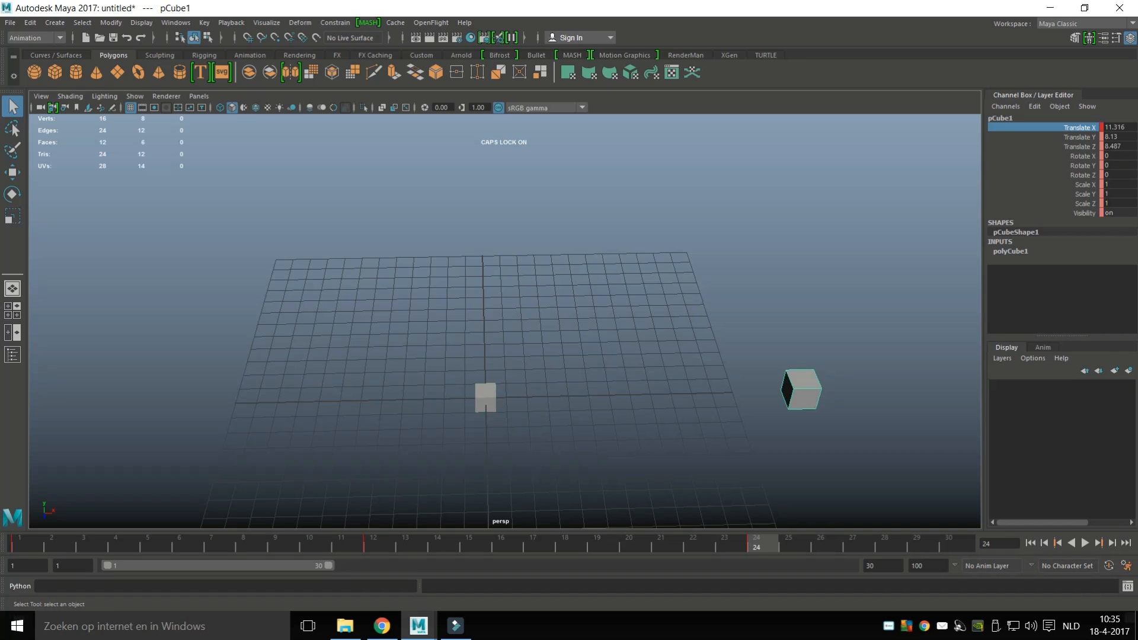
click(485, 398)
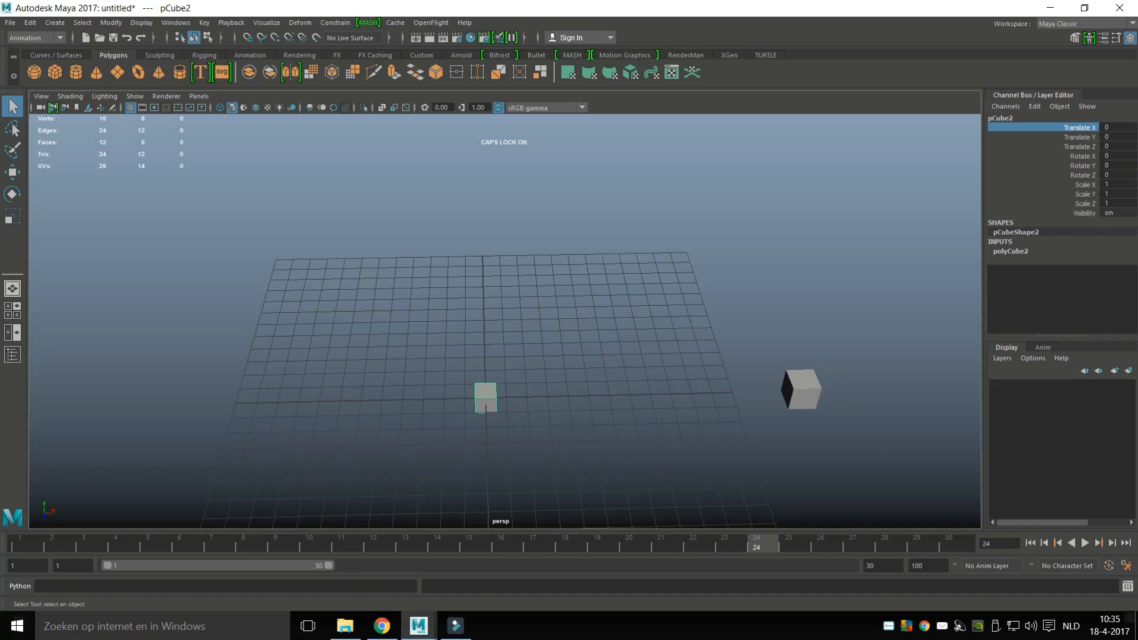
drag(759, 543, 25, 543)
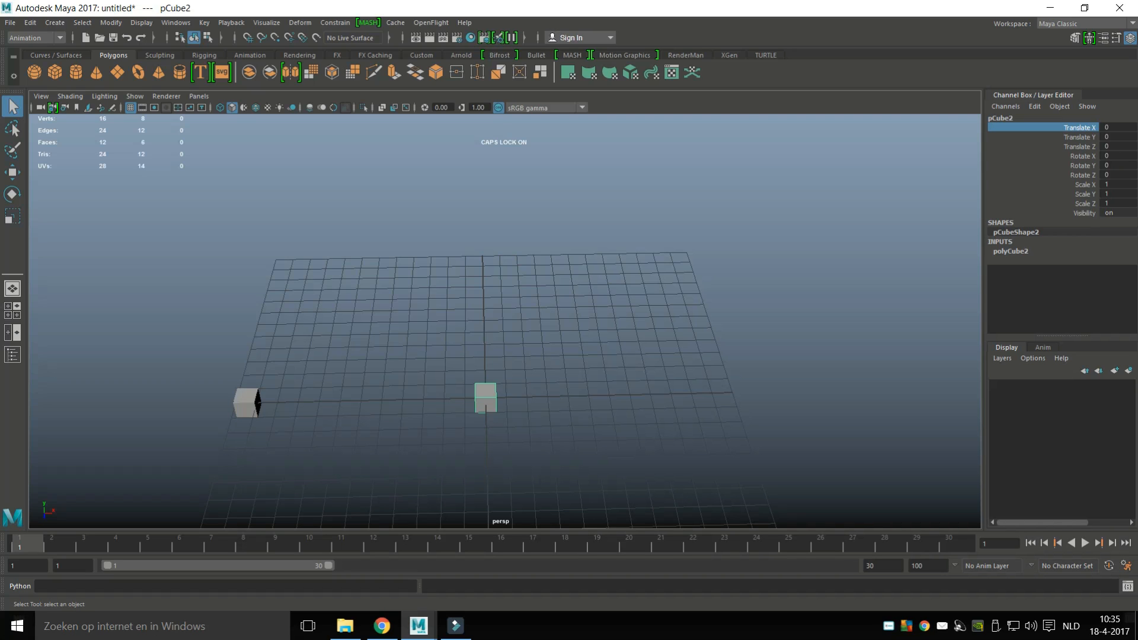
key(s)
Step: Play the animation, stop it at frame 18, and hide the first cube
key(alt+v)
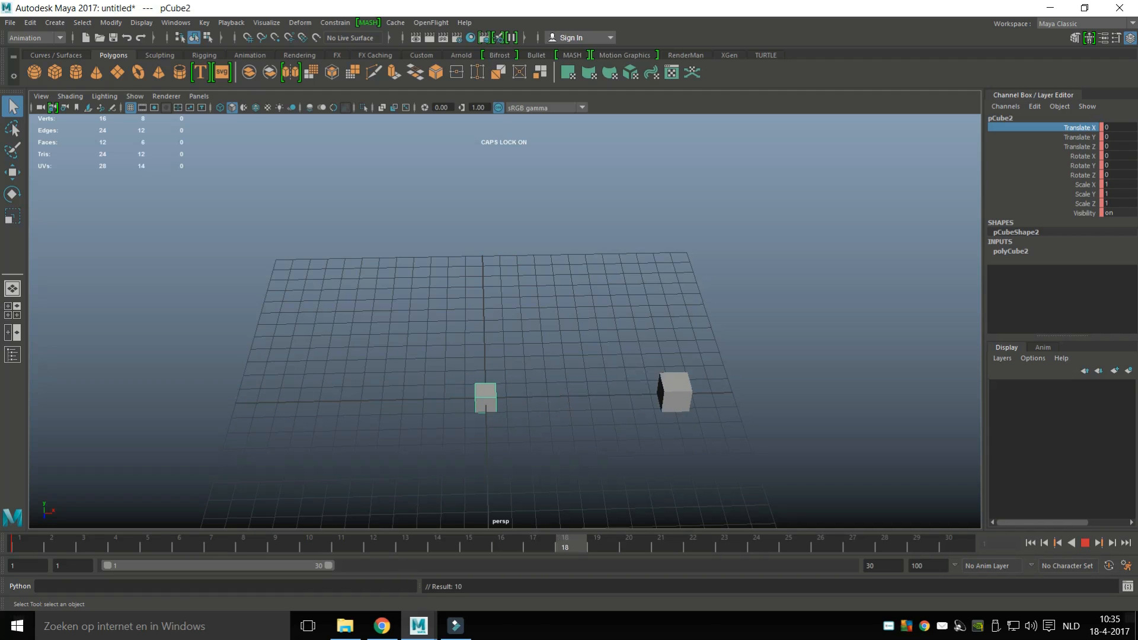
key(alt+v)
click(675, 393)
key(ctrl+h)
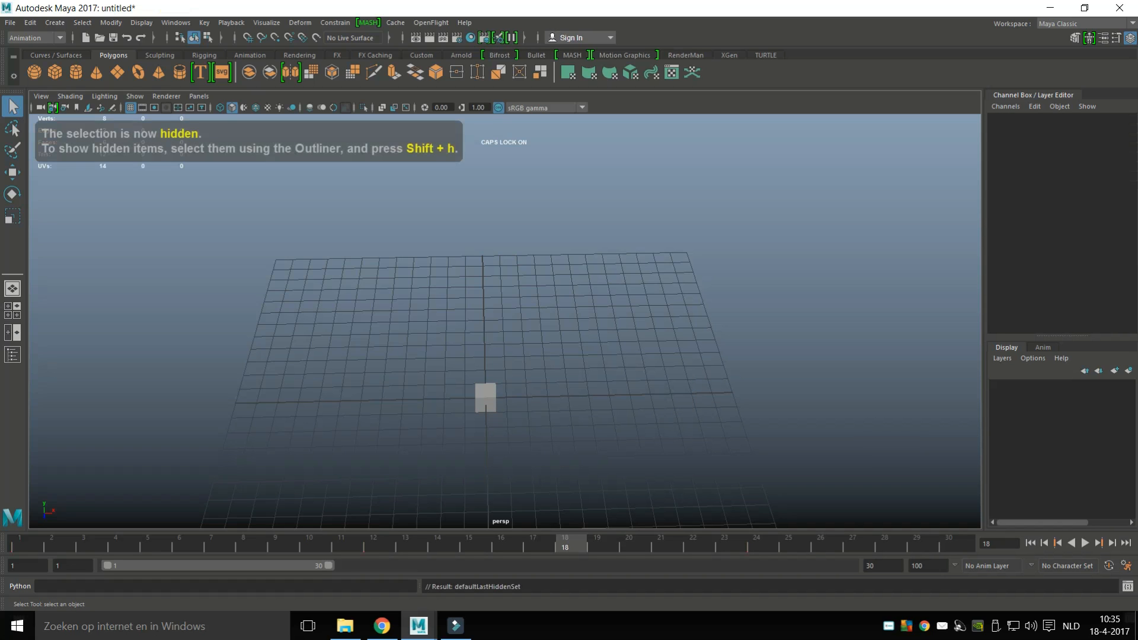
Step: At frame 18, raise the second cube to about Y 7.7 and scale it uniformly to about 4.9
click(486, 398)
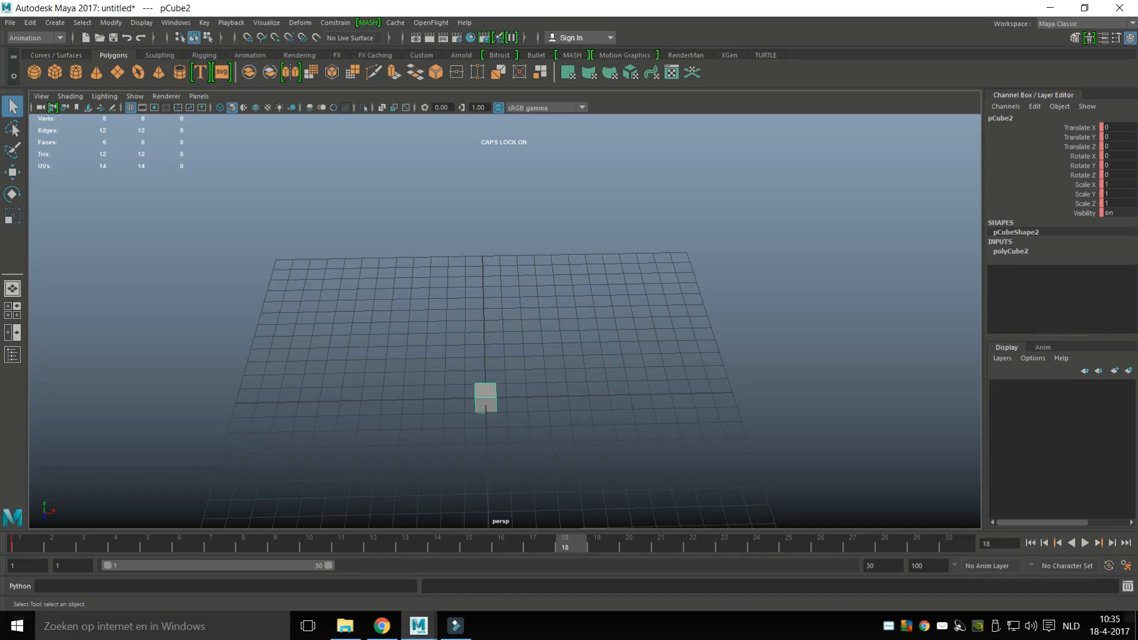
key(w)
drag(485, 361, 560, 267)
key(r)
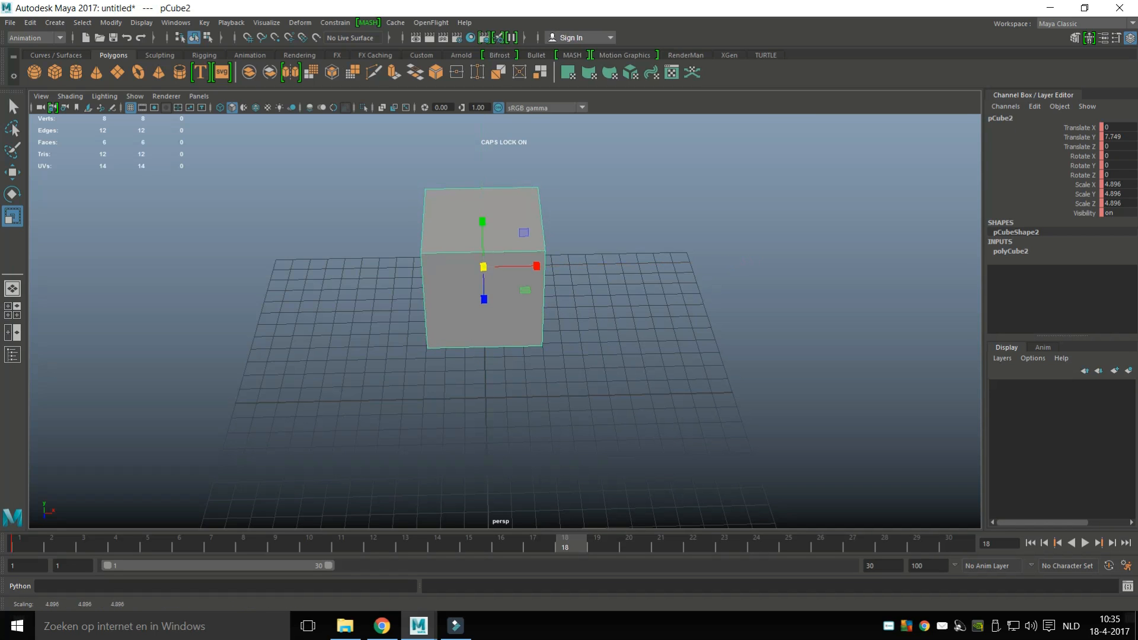
Step: Rotate the enlarged cube to about 30.6 in Y and -53.8 in Z, and key all its channels at frame 18
key(e)
drag(501, 224, 534, 255)
drag(459, 260, 477, 284)
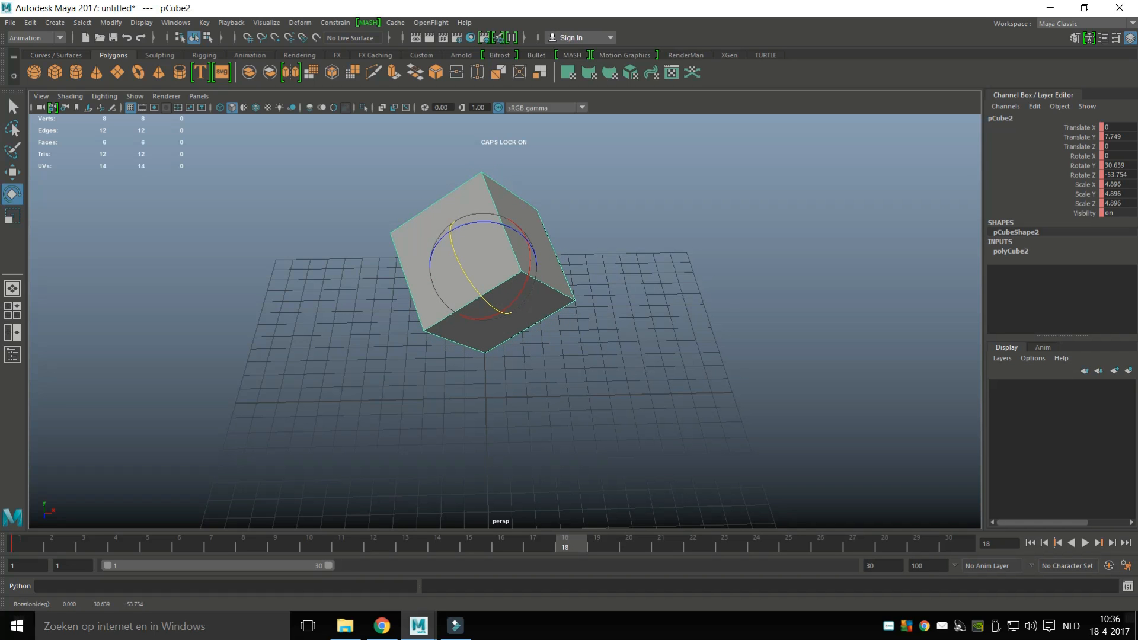
key(s)
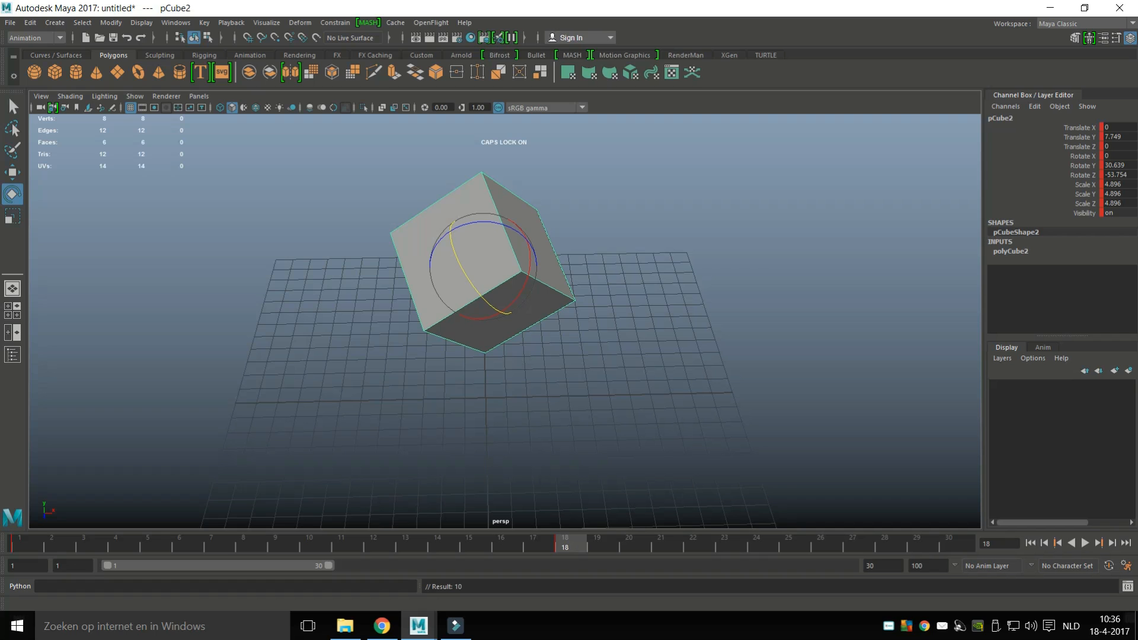
Step: Copy the second cube's keyframe from frame 1 and paste it at frame 29
click(24, 543)
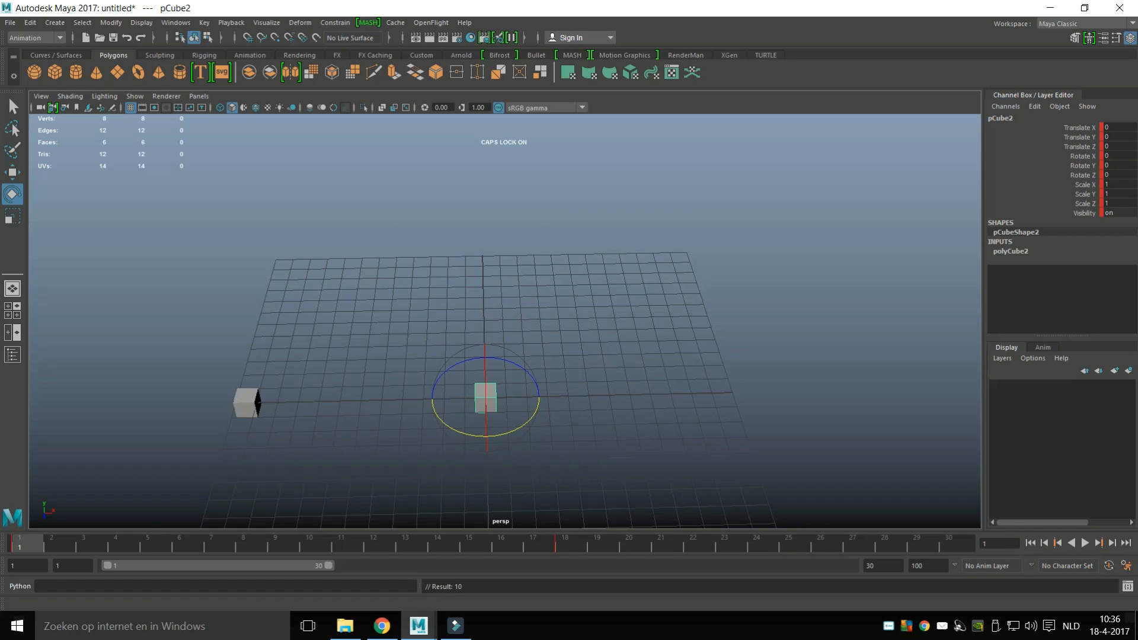
right_click(23, 543)
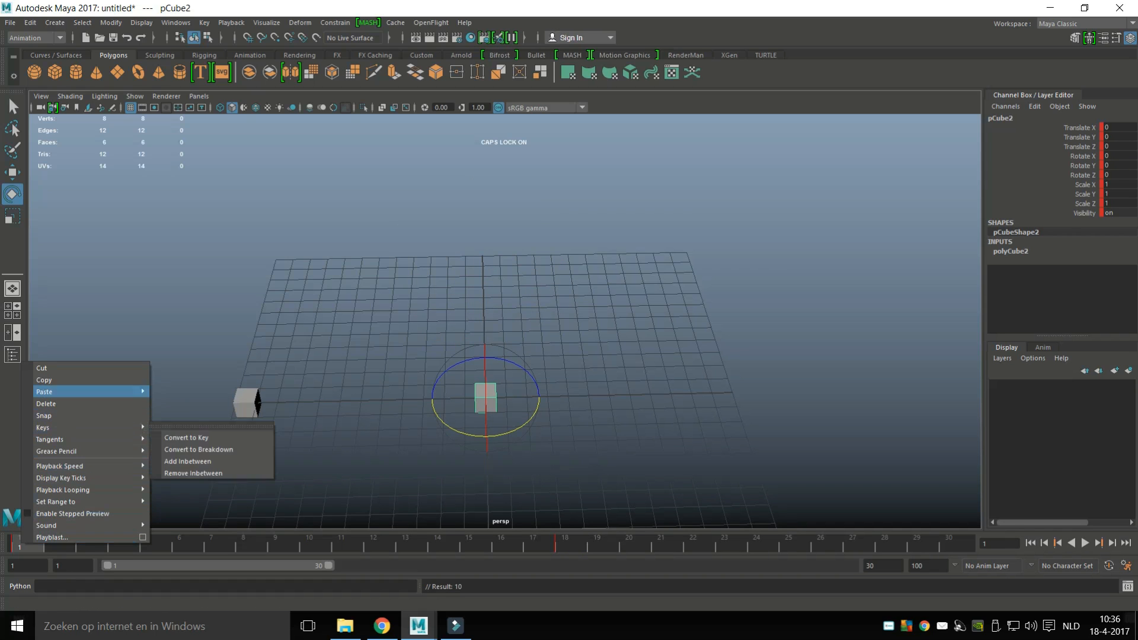
click(47, 380)
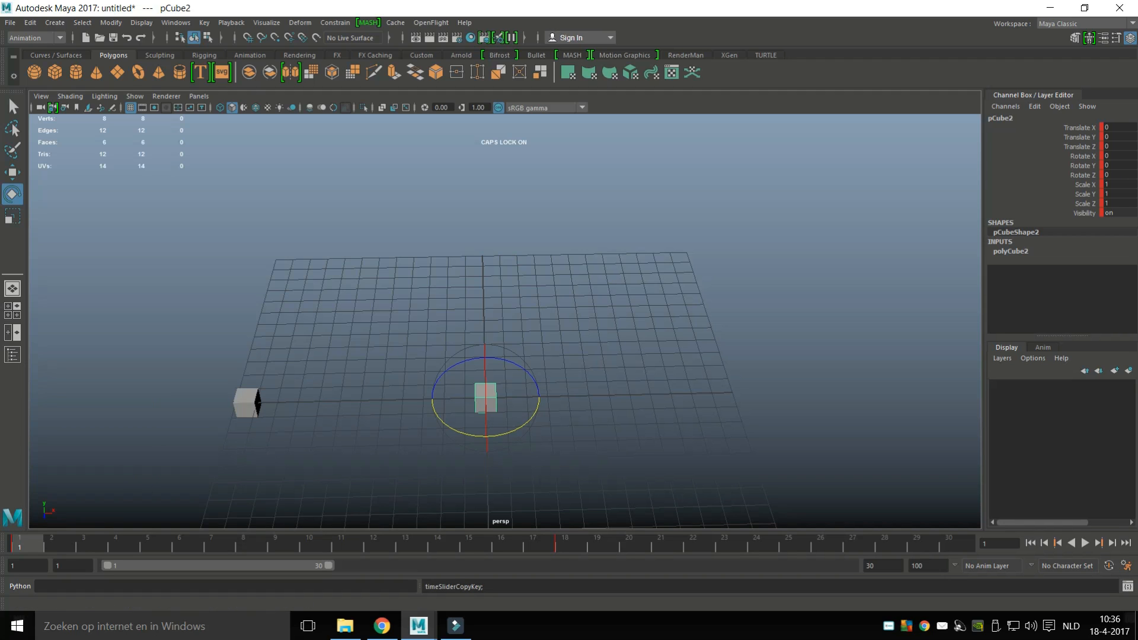
click(923, 543)
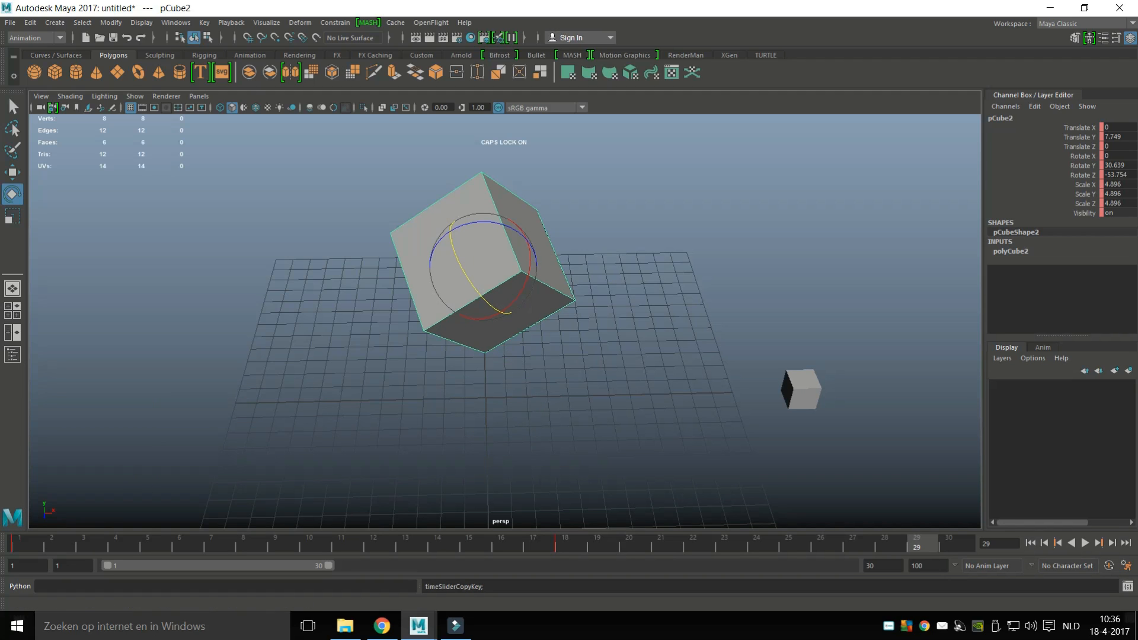
right_click(922, 543)
mouse_move(972, 395)
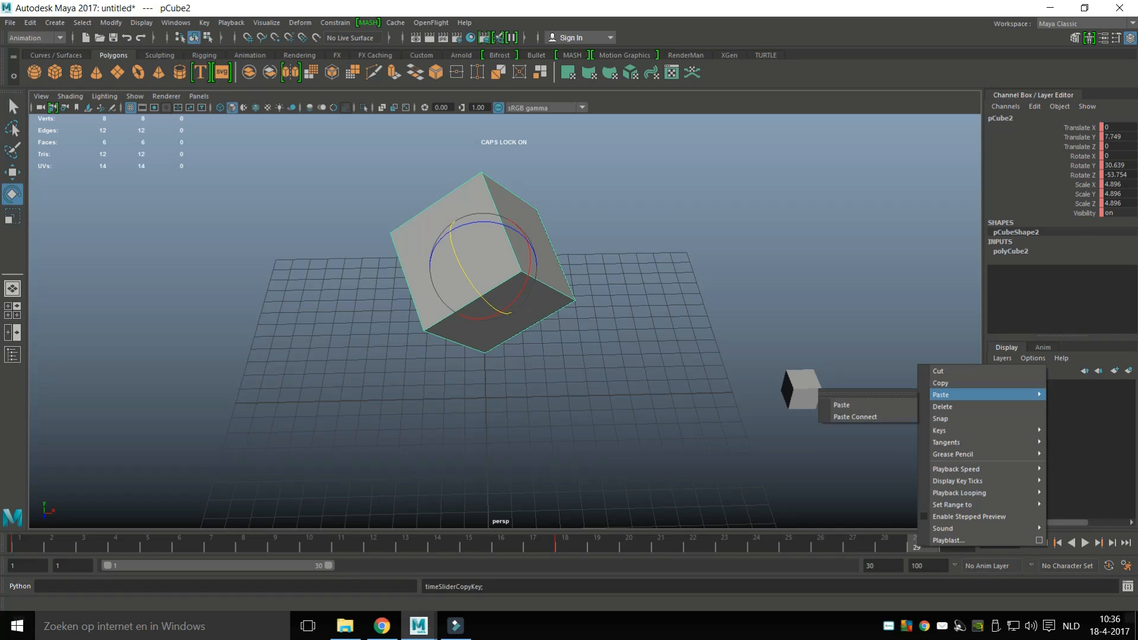
click(841, 405)
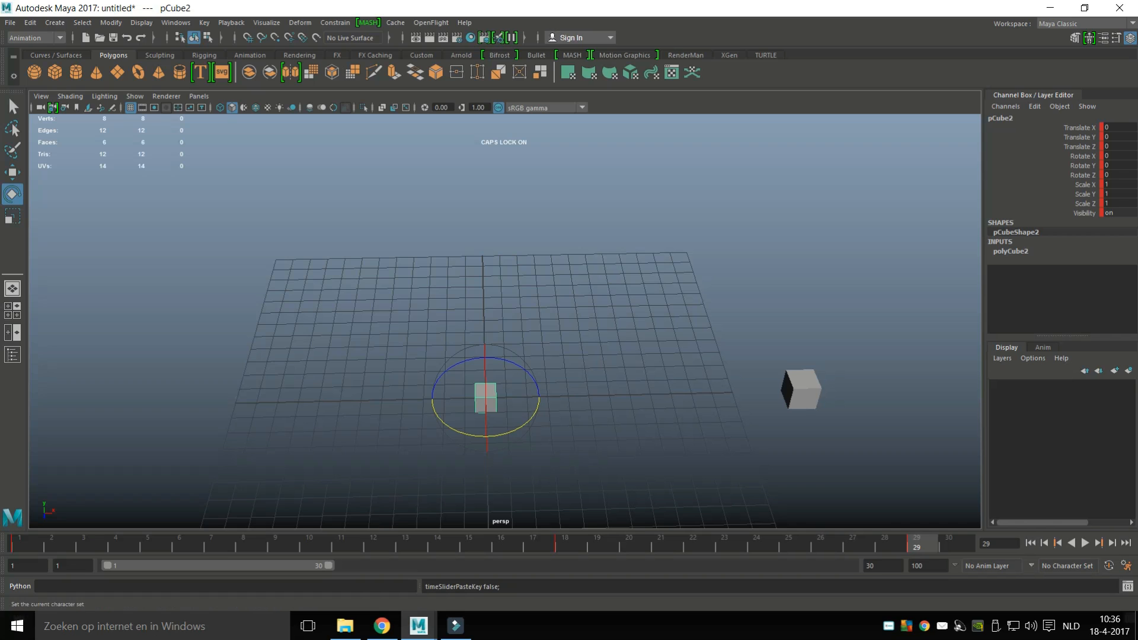
Step: Play the second cube's animation from the first frame to review it, and stop playback
click(1031, 542)
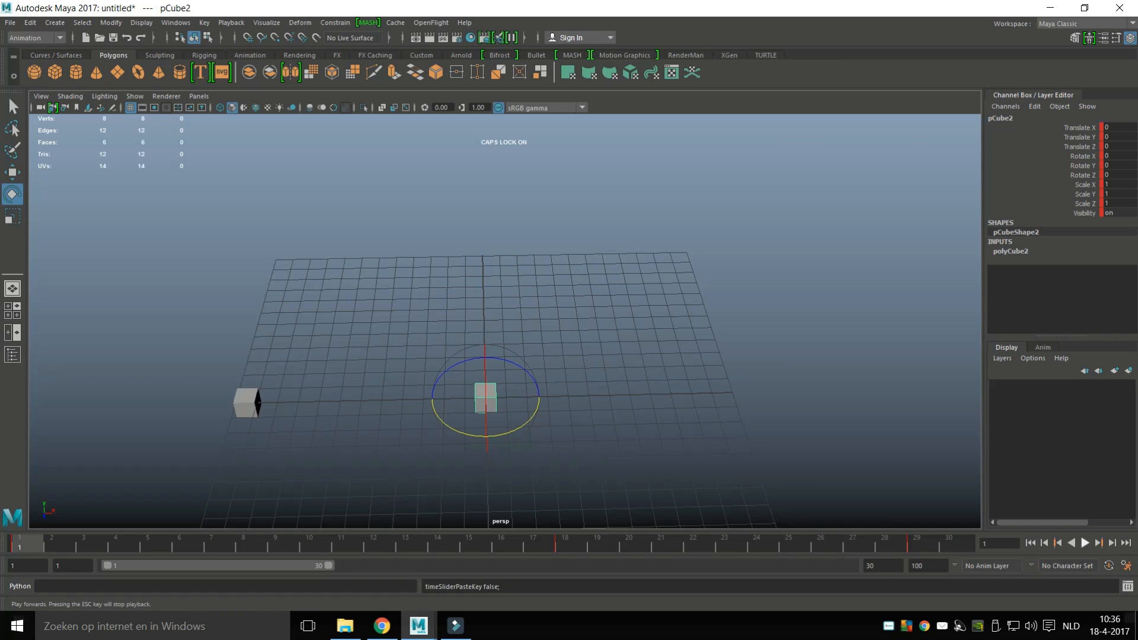
click(1085, 543)
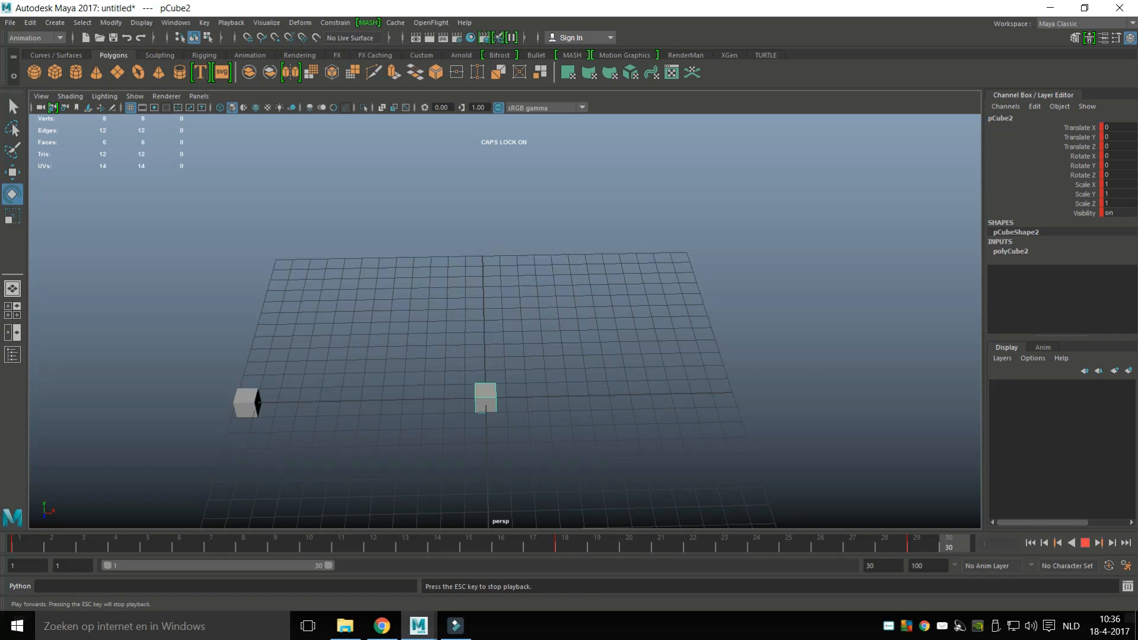
key(Escape)
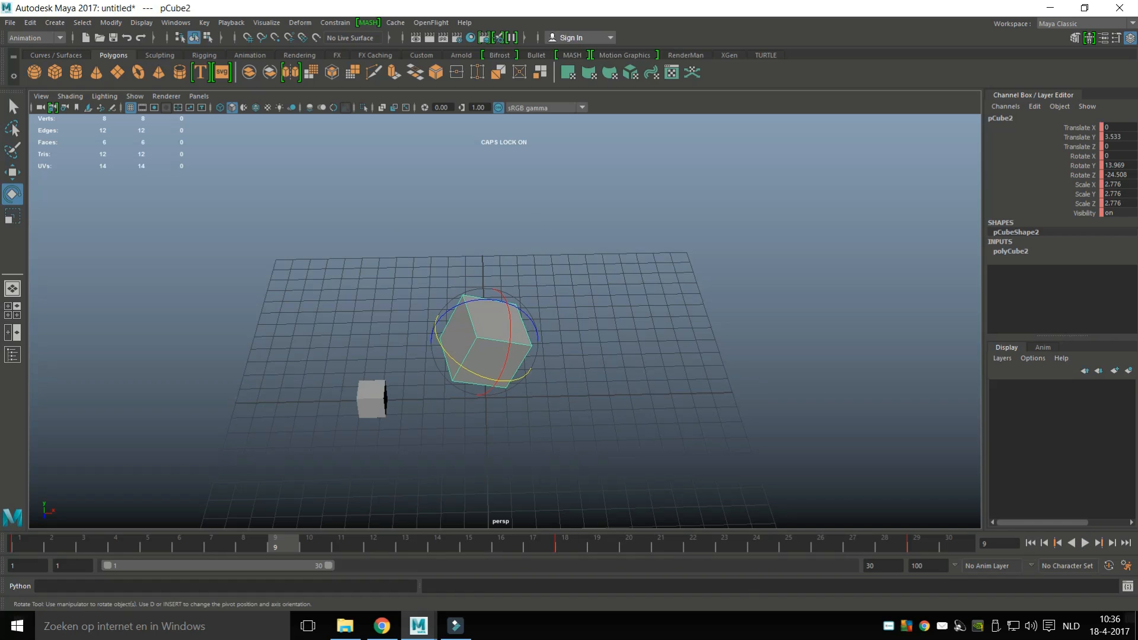
Step: Select the first cube and play the animation from the first frame to review its motion alongside the second cube
click(372, 400)
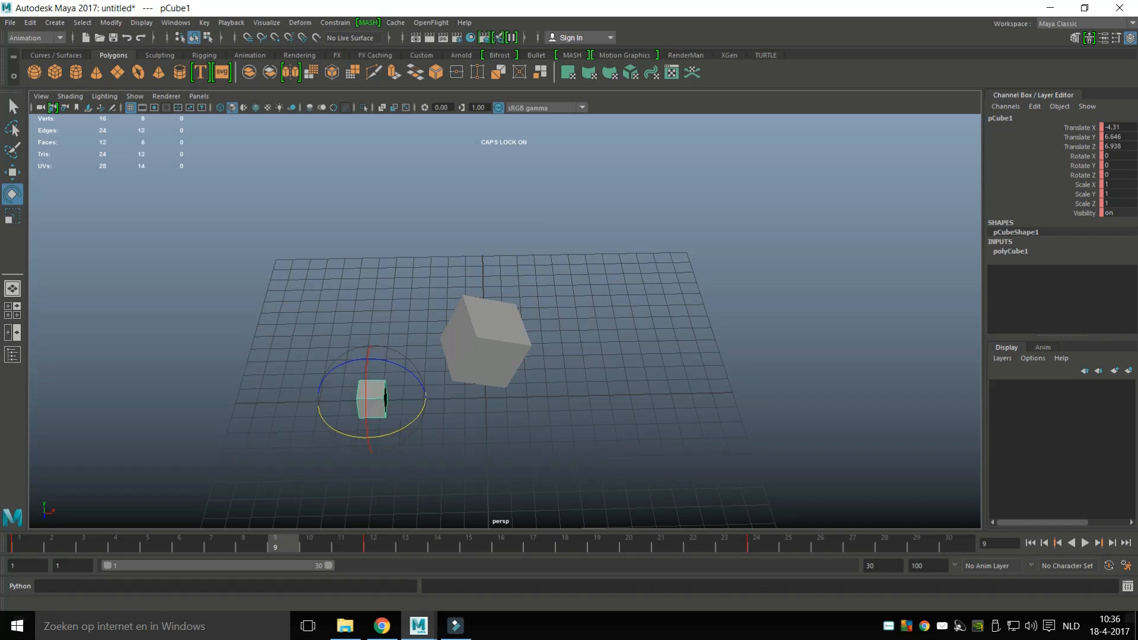
click(1030, 543)
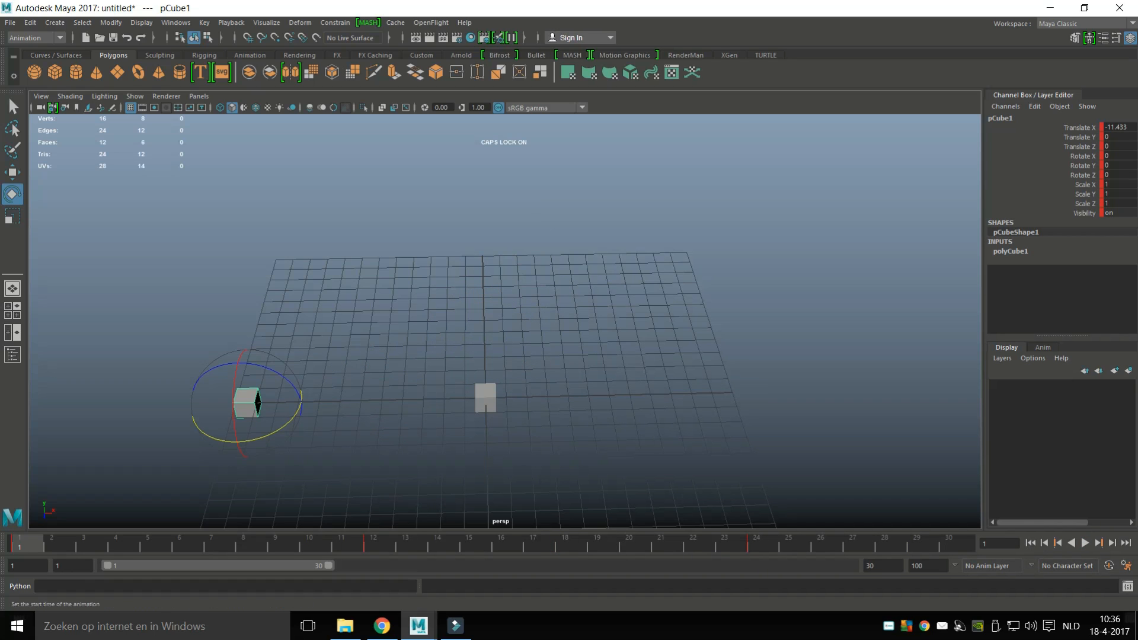
click(1085, 543)
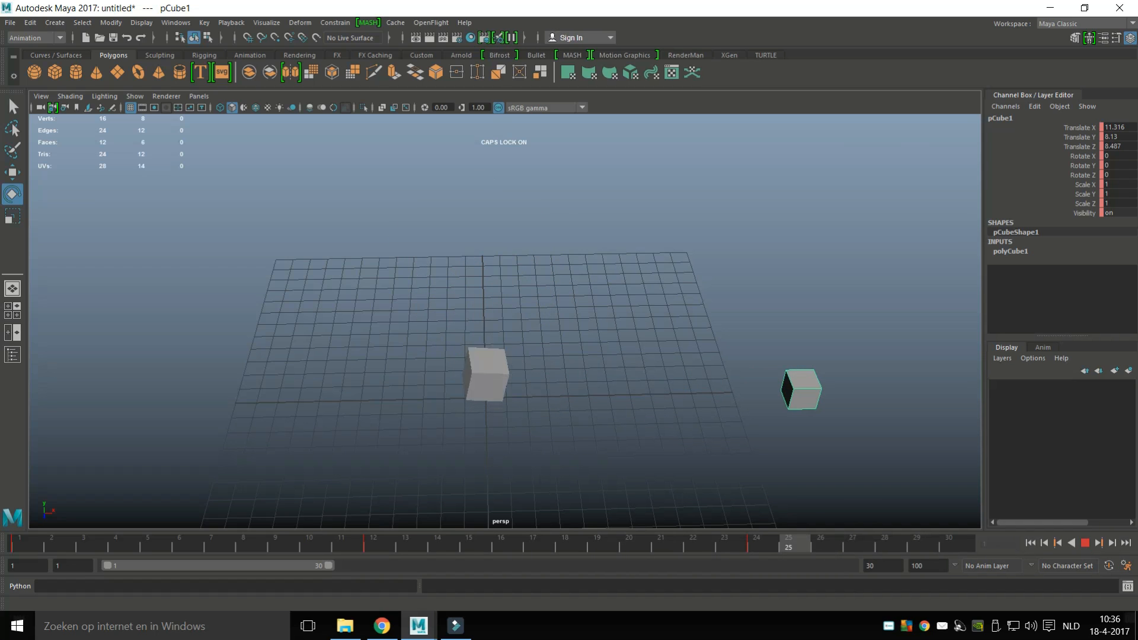
key(Escape)
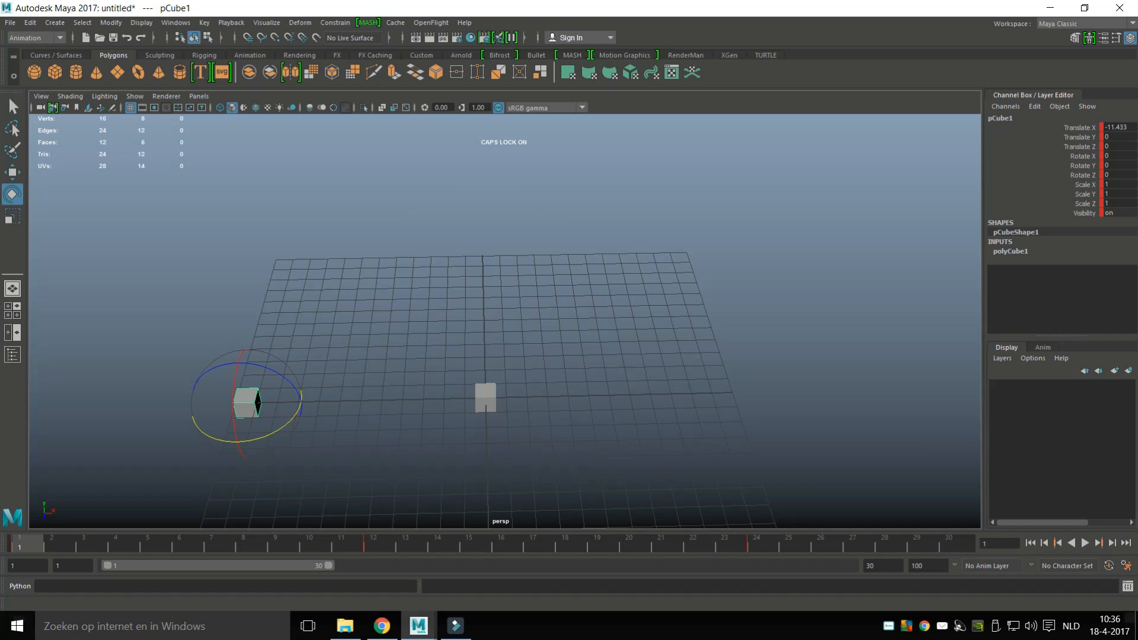
Step: Select the second cube and play its animation again, stopping at frame 18 and finally at frame 1
click(485, 399)
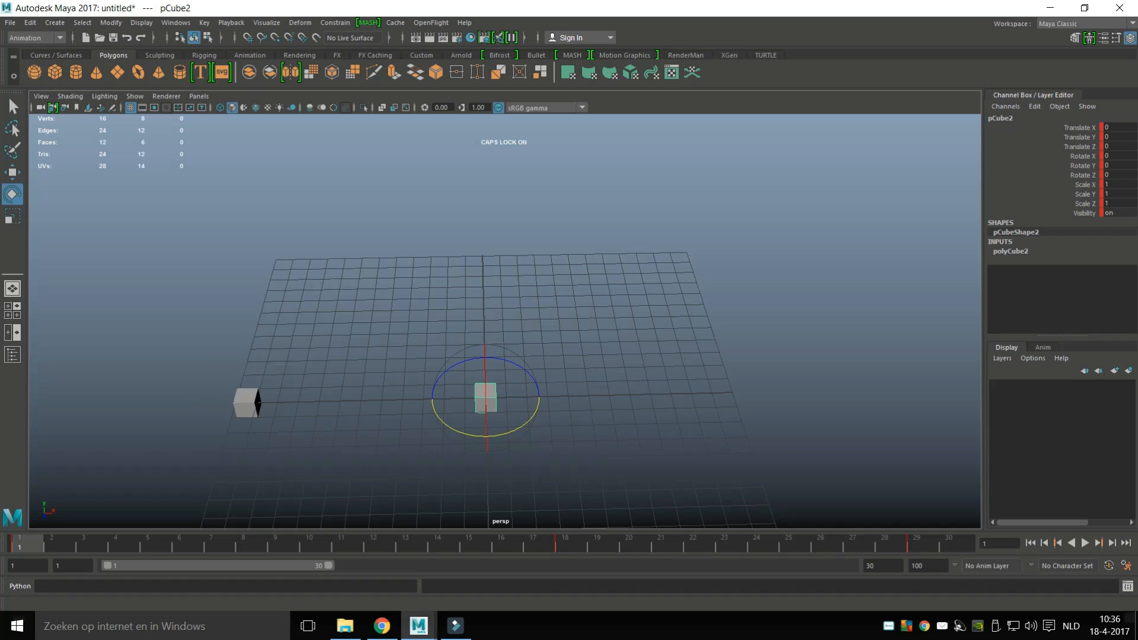
key(alt+v)
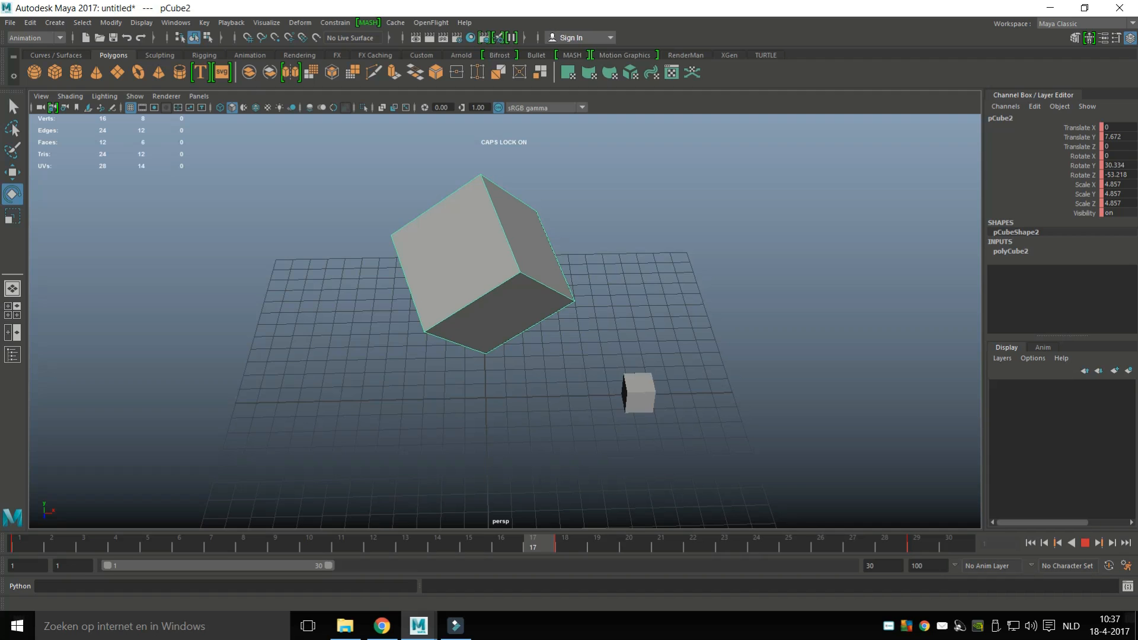
key(Escape)
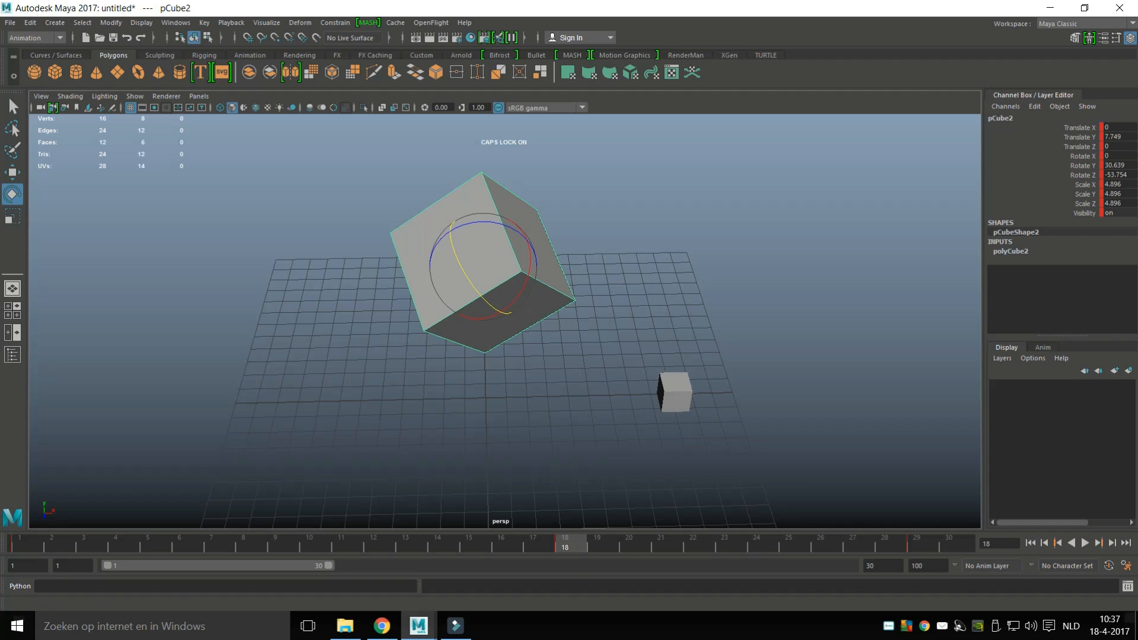
key(alt+v)
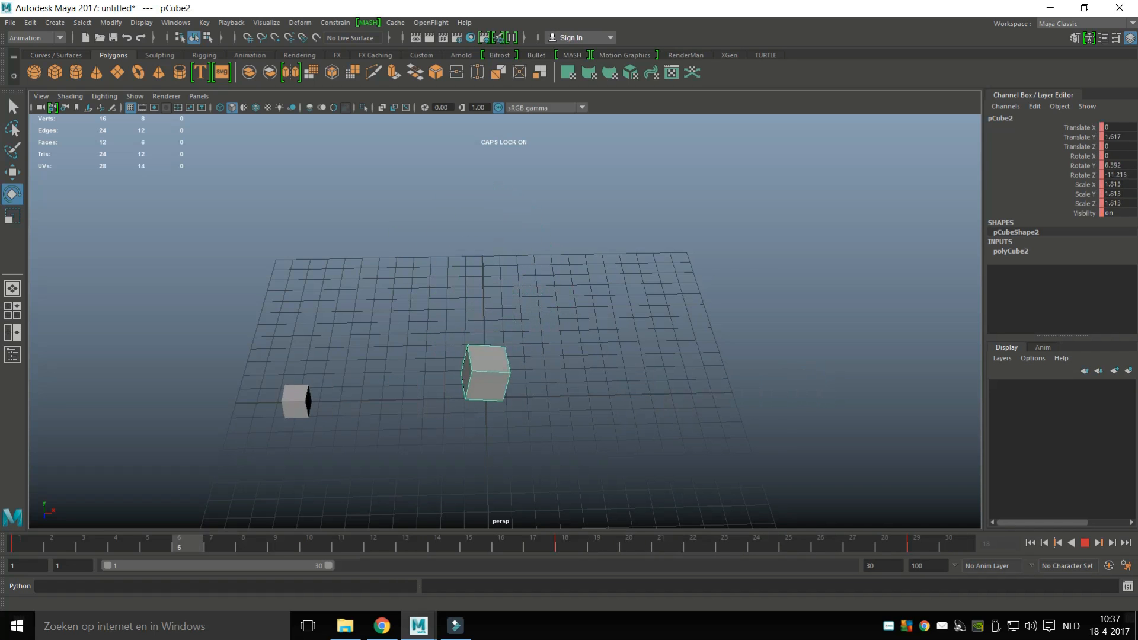
key(Escape)
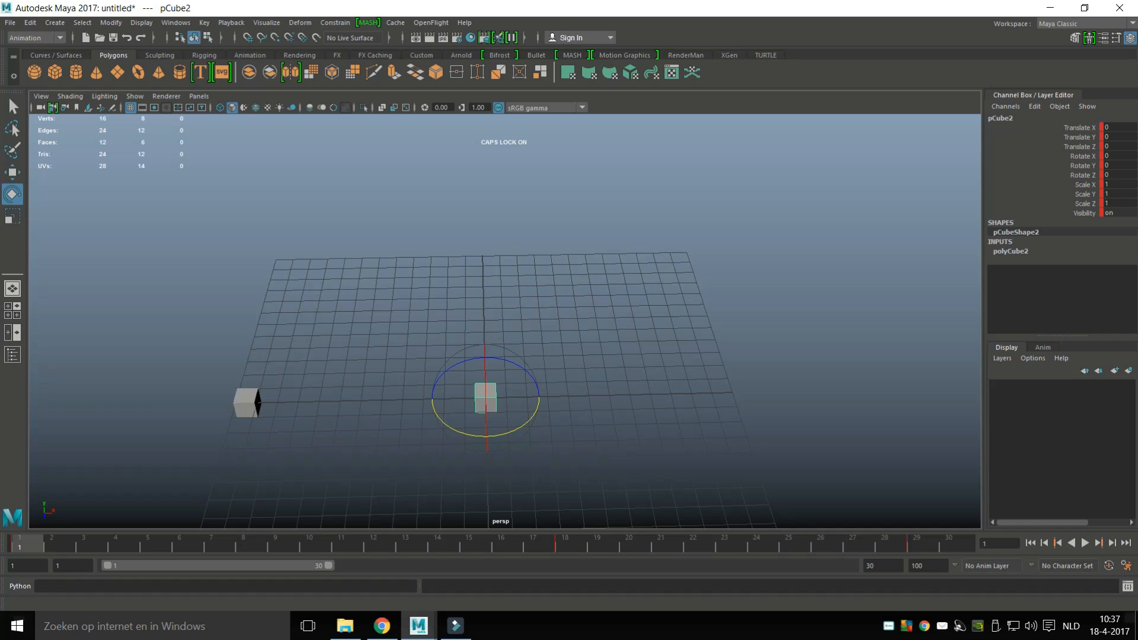
Step: Replace both animated cubes with a new polygon cube placed at about X -11.4
drag(166, 339, 677, 474)
key(Delete)
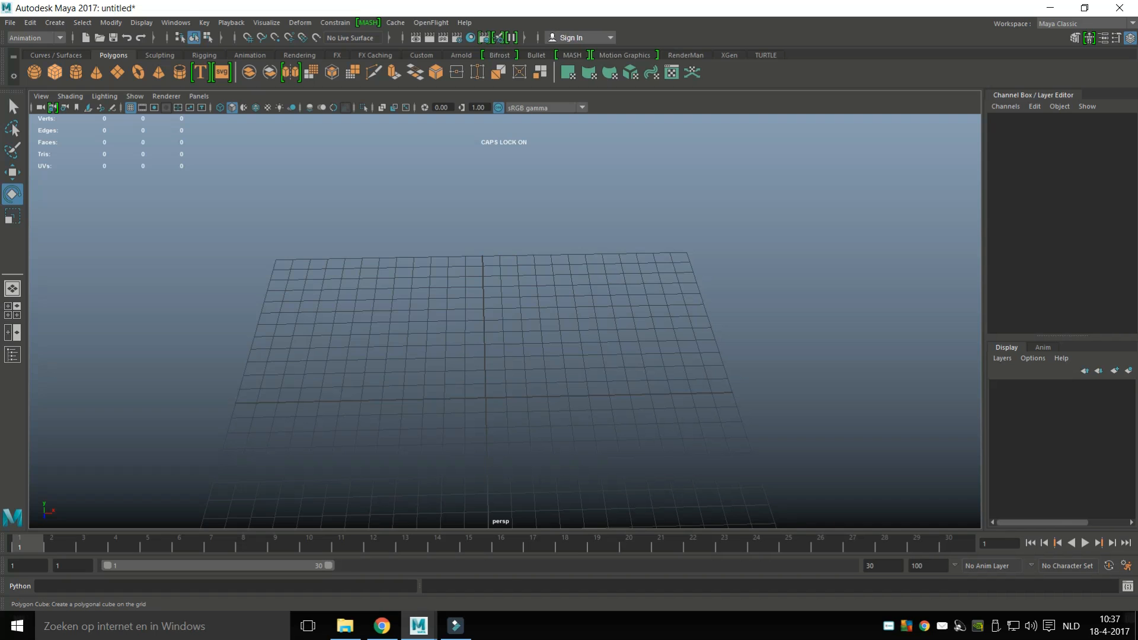
click(55, 72)
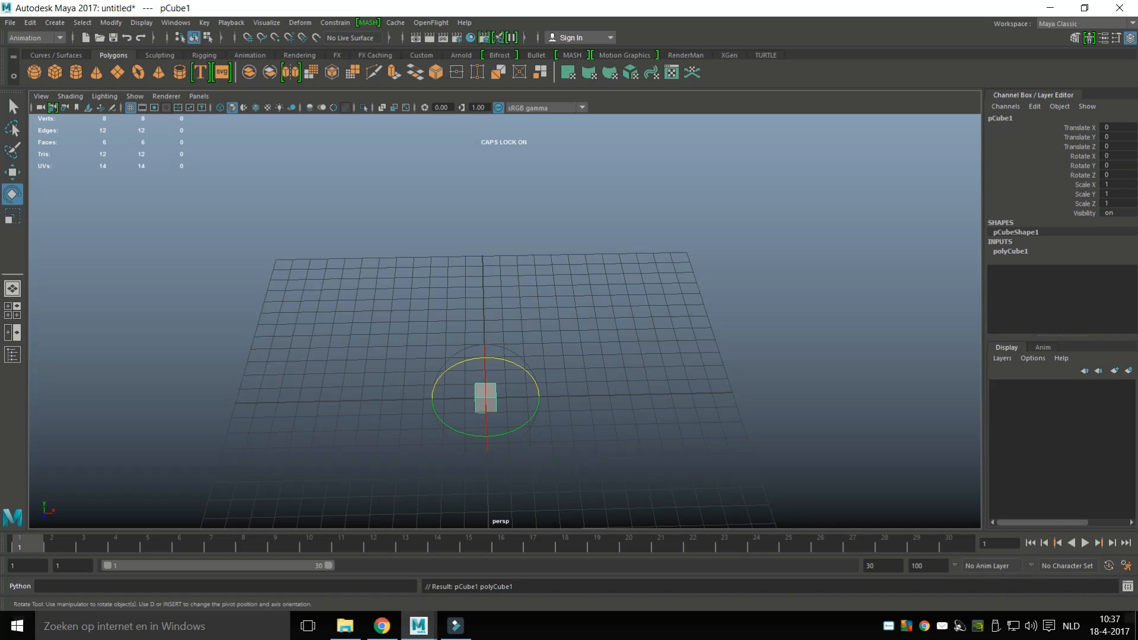
key(w)
drag(536, 397, 299, 402)
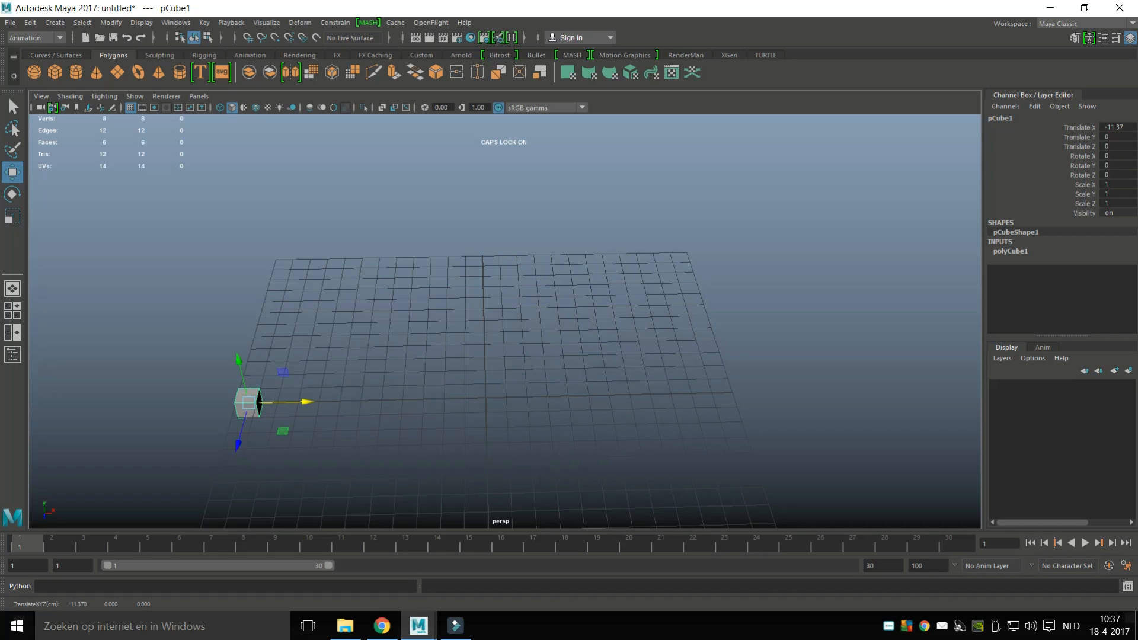
Step: Turn on automatic keyframing and key all the new cube's channels at frame 1
alt+middle_drag(298, 402, 298, 341)
alt+drag(299, 342, 329, 290)
alt+middle_drag(329, 290, 318, 295)
alt+drag(319, 296, 259, 320)
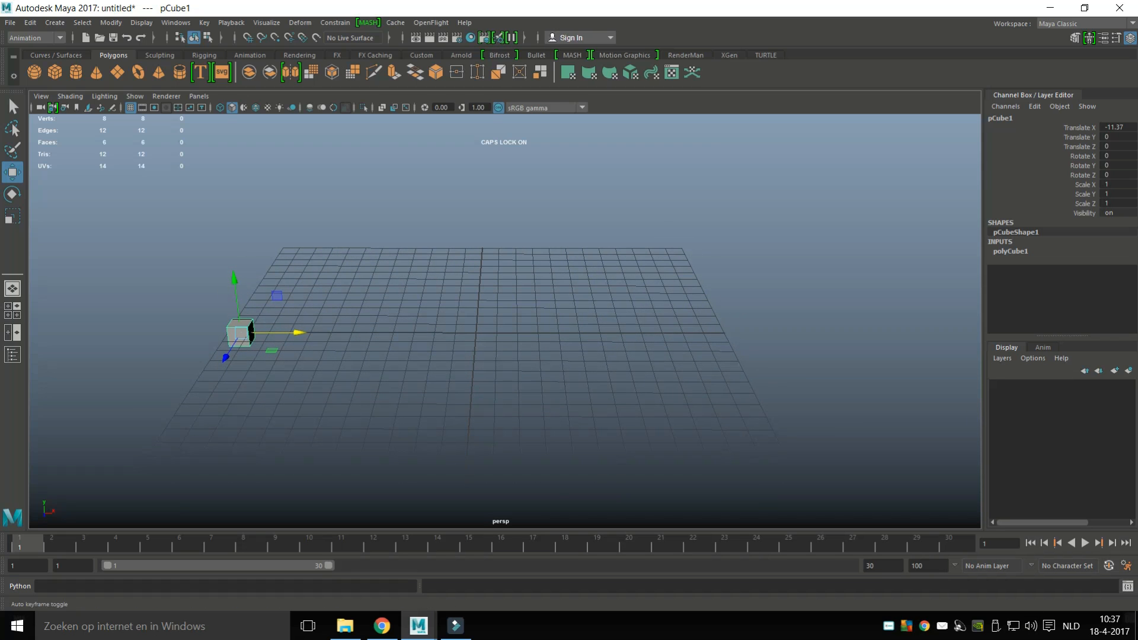
click(1108, 565)
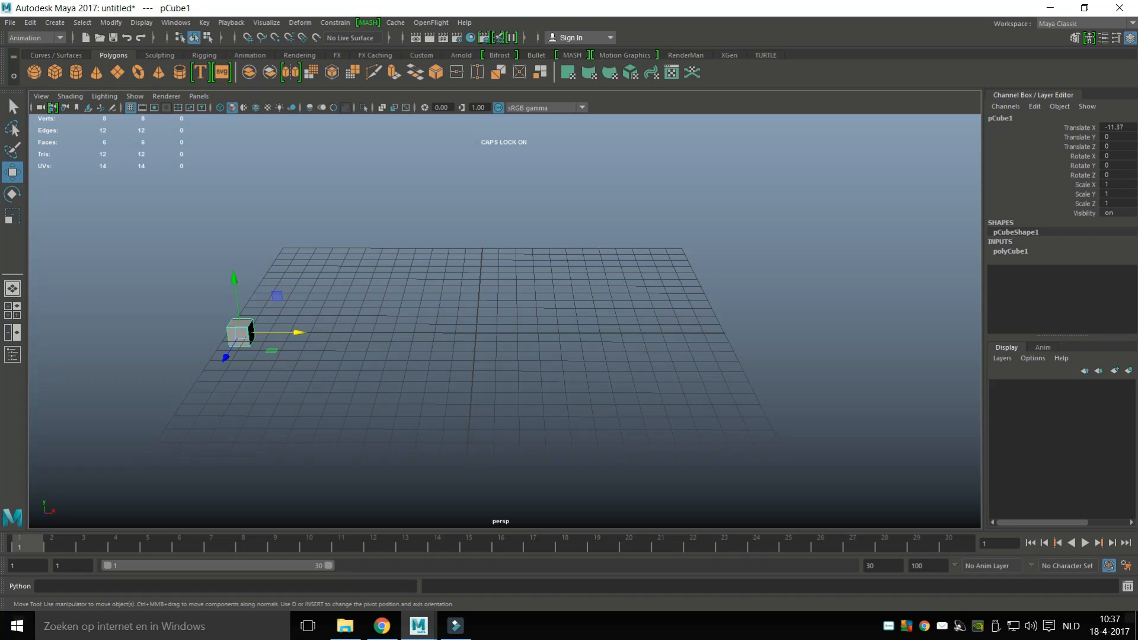
key(s)
Step: Undo a trial move at frame 1, and at frame 15 move the cube to about X 0.06 to record an automatic key
drag(296, 333, 350, 332)
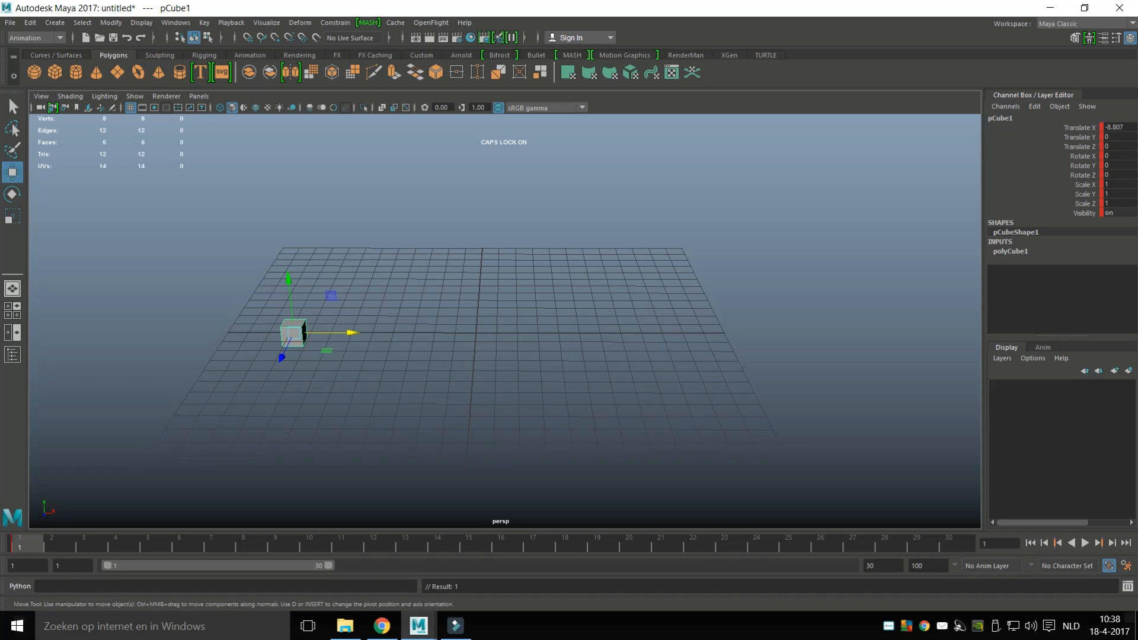
key(ctrl+z)
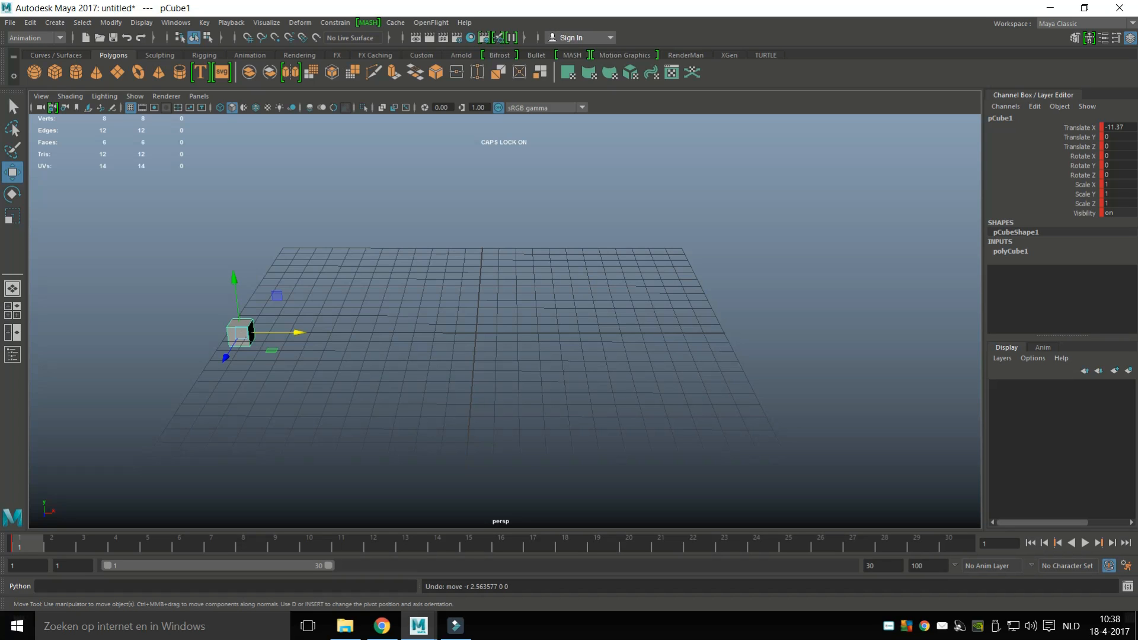
click(473, 543)
drag(294, 332, 530, 332)
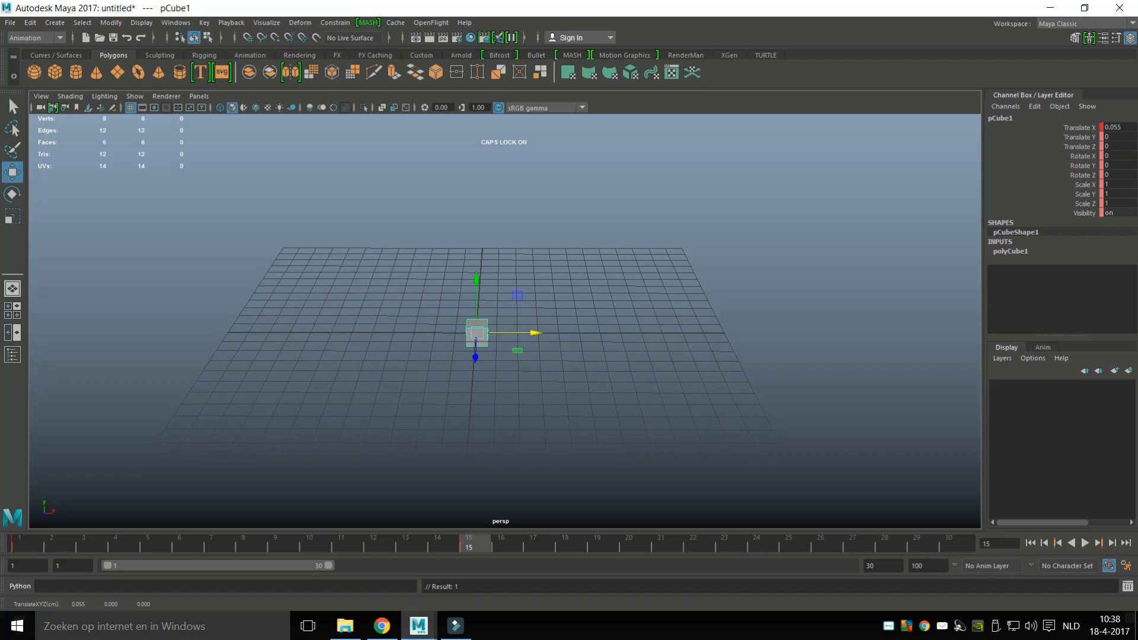